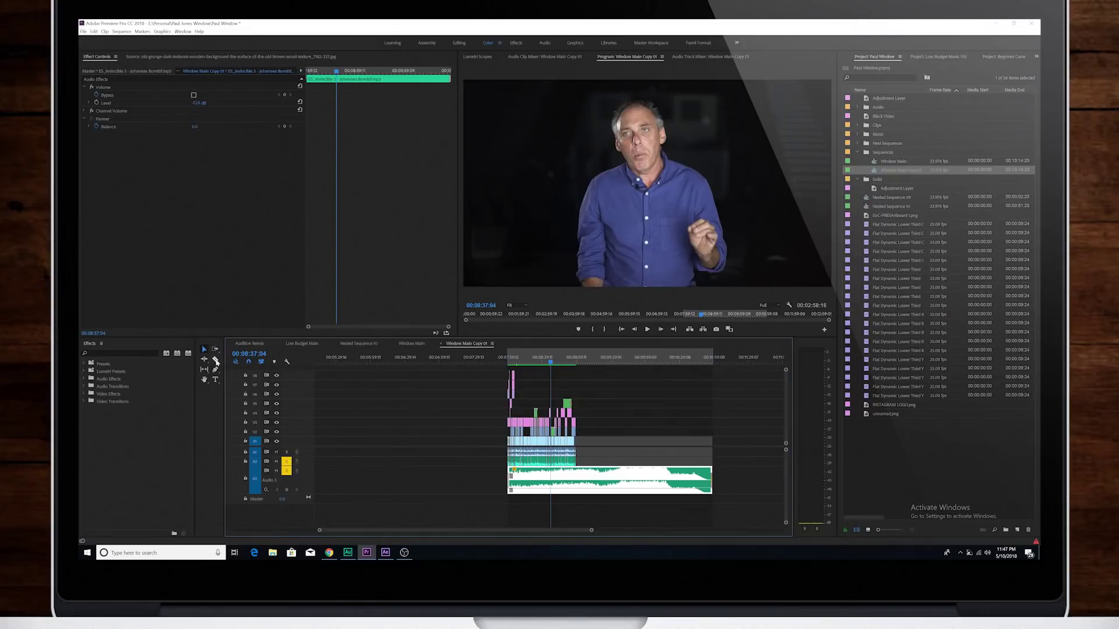
Razor-split the A3 music, delete the left piece, then trim and slide the remaining clip left.
left_click(216, 361)
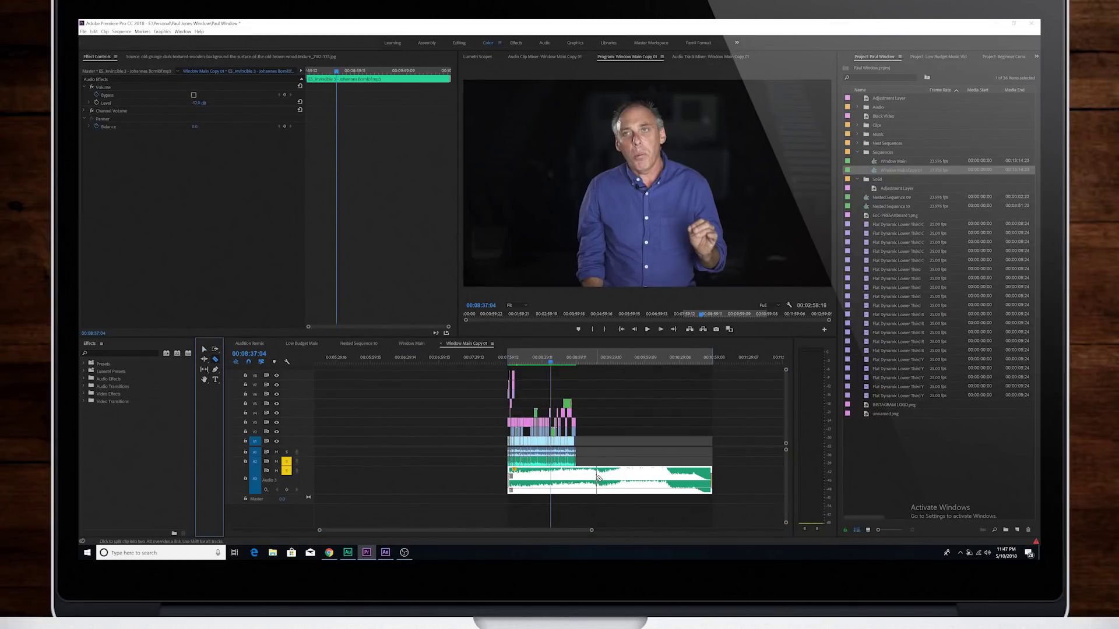
left_click(599, 477)
left_click(203, 350)
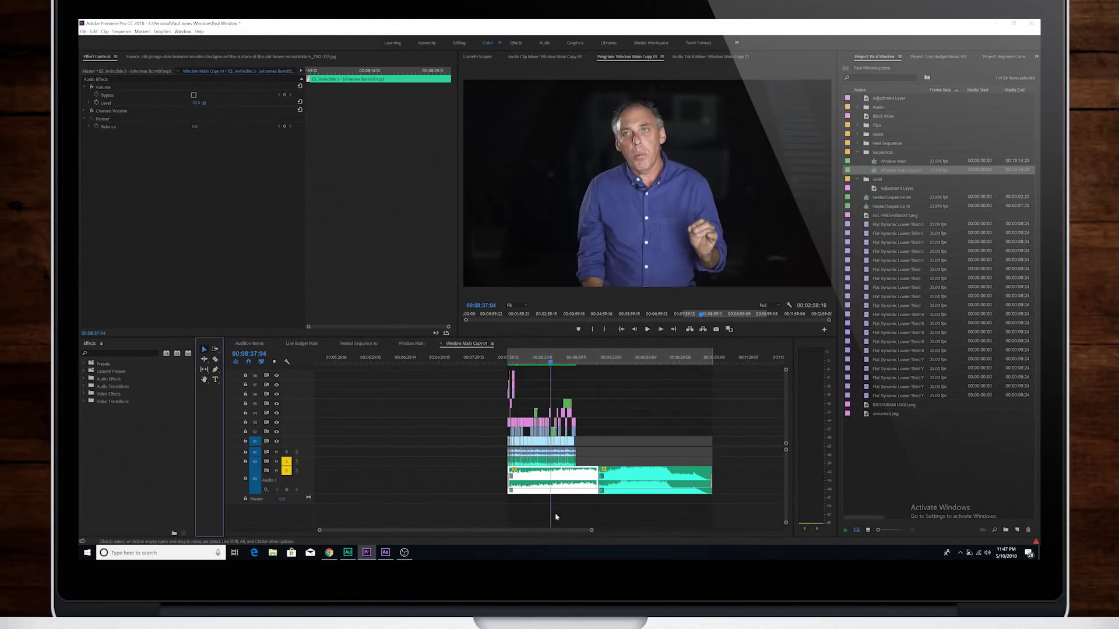
key("Delete")
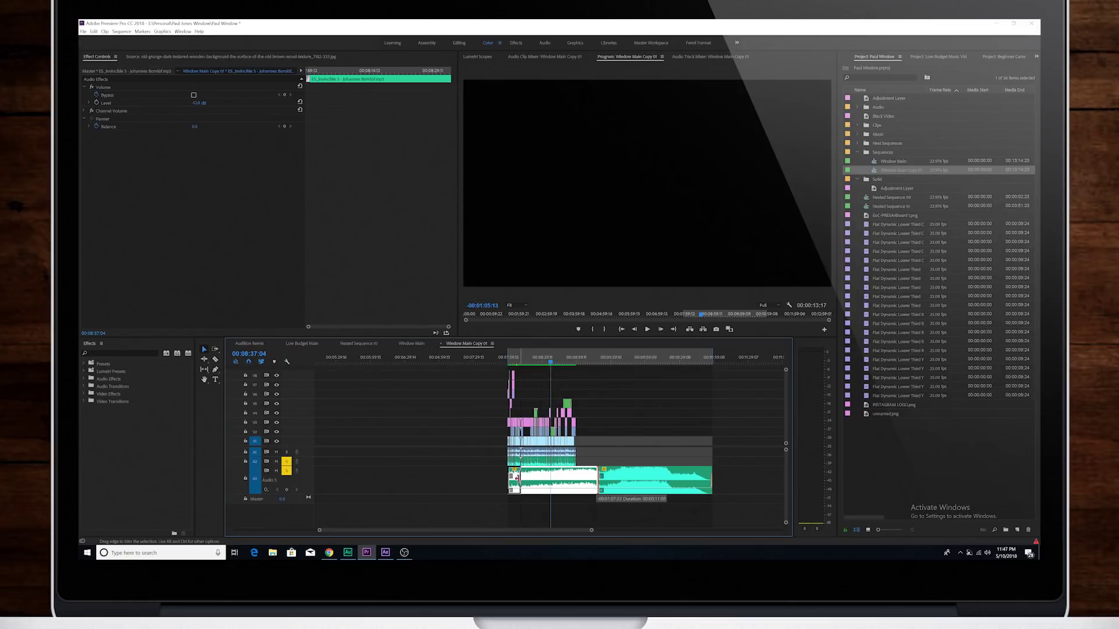
left_click_drag(602, 475, 564, 482)
Extend the left music piece's end by 14 seconds and play back across the edit point.
key("=")
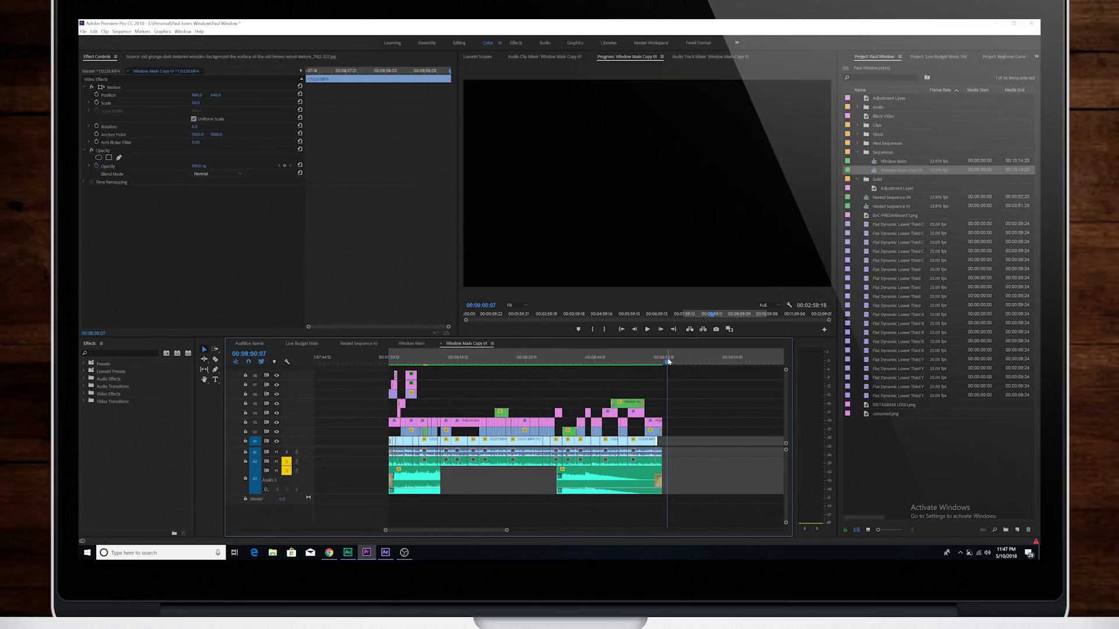
left_click_drag(441, 479, 521, 479)
key("Up")
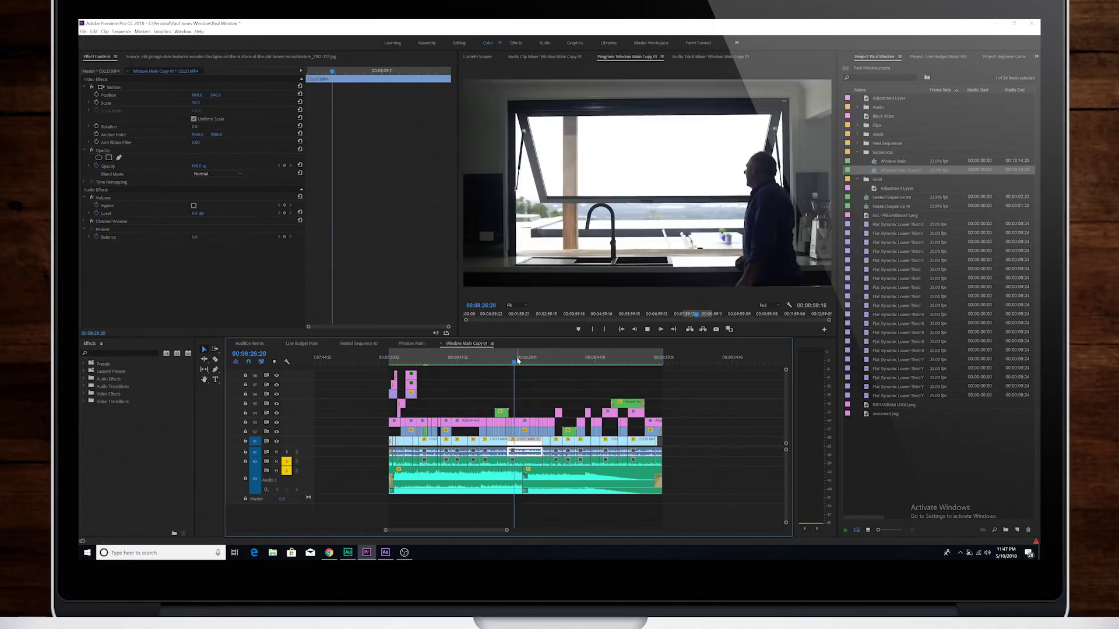
key("space")
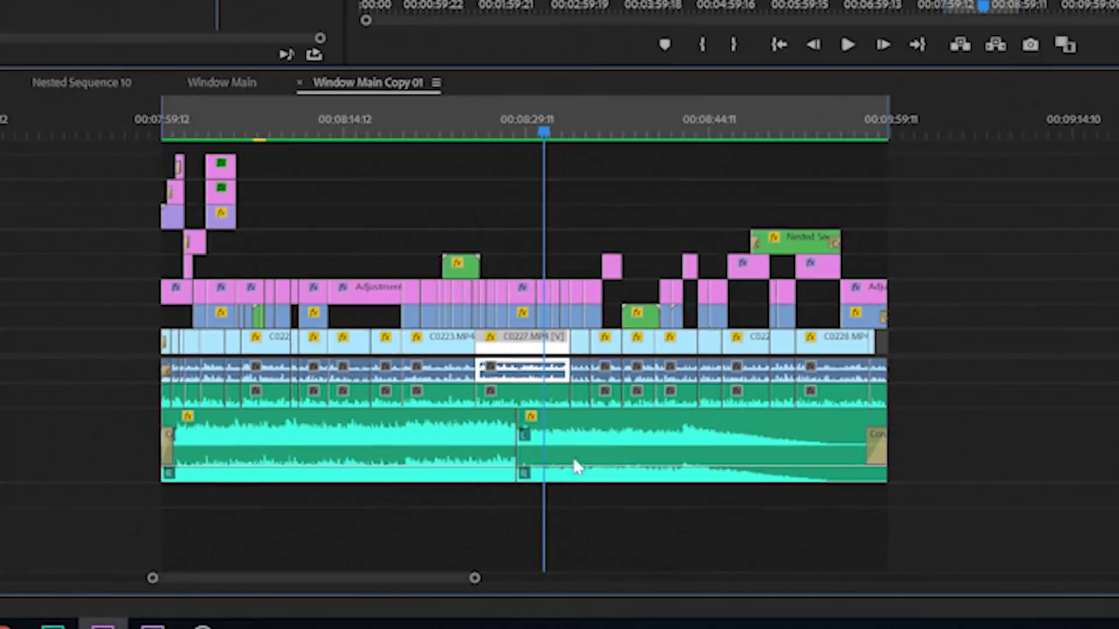
Move the right-hand music piece further right and play the end of the sequence.
left_click(629, 410)
left_click_drag(552, 500, 670, 496)
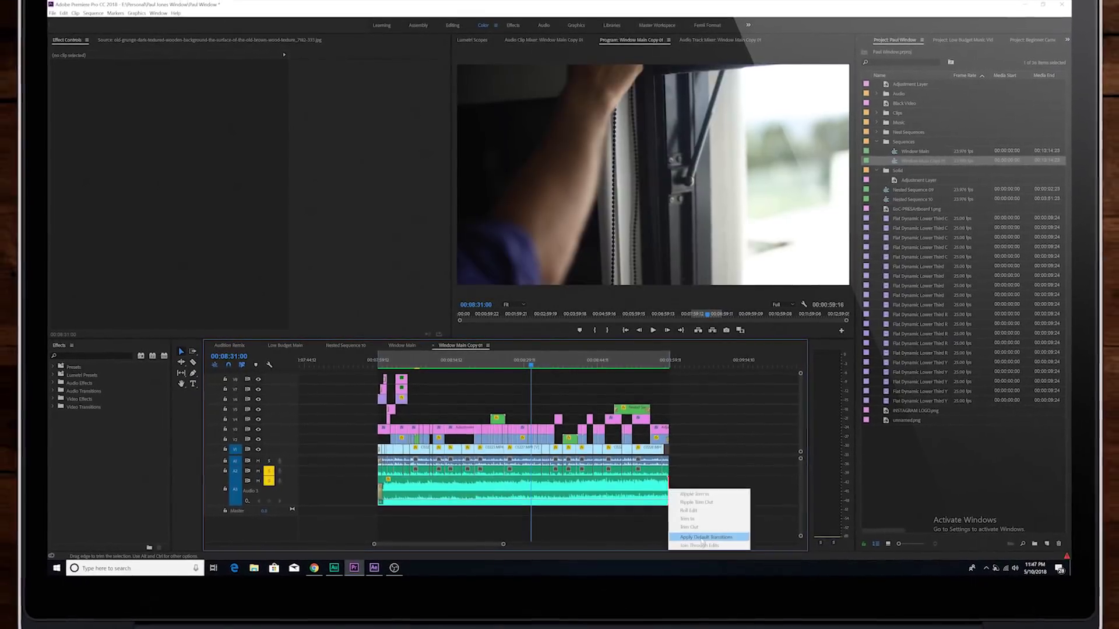
left_click(658, 364)
key("space")
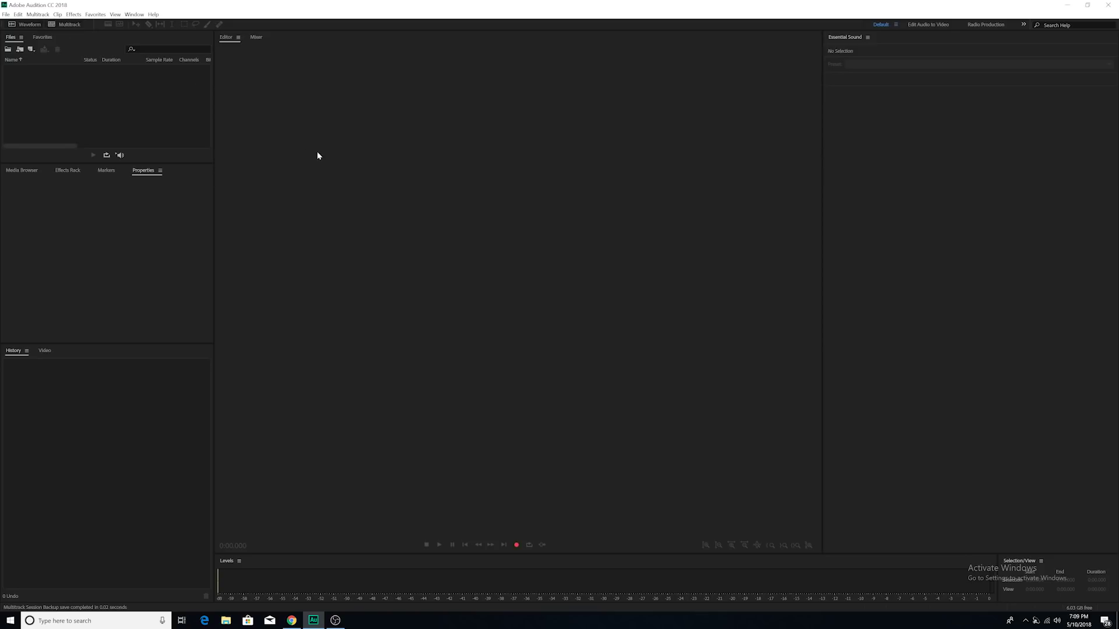
Create the Music Test multitrack session, import the up-for-anything song and drop it on Track 1.
left_click(64, 24)
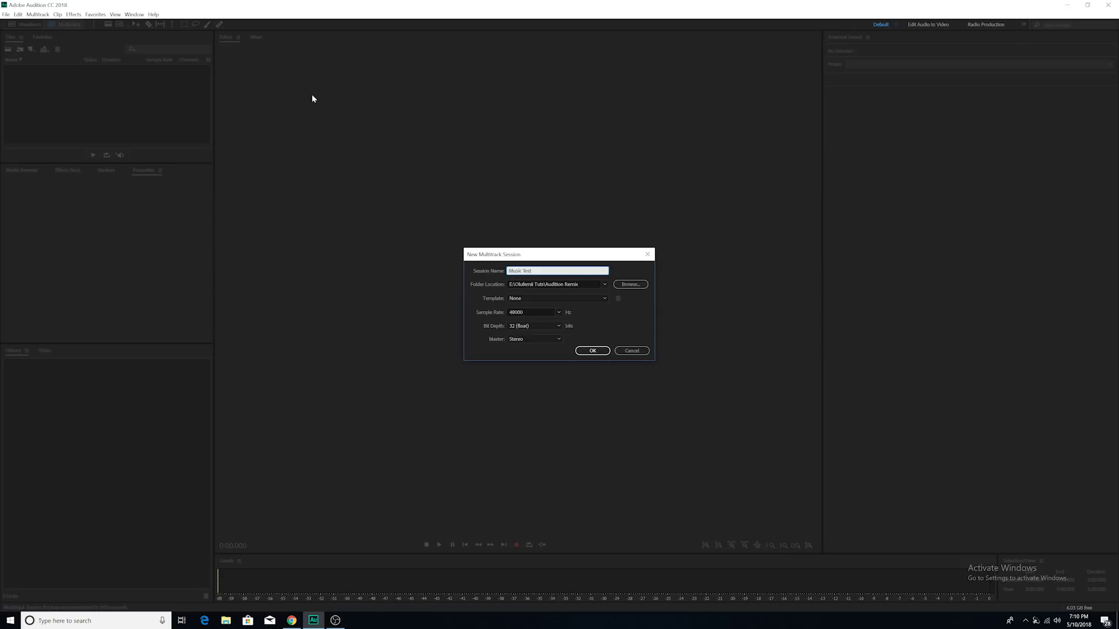
left_click(592, 351)
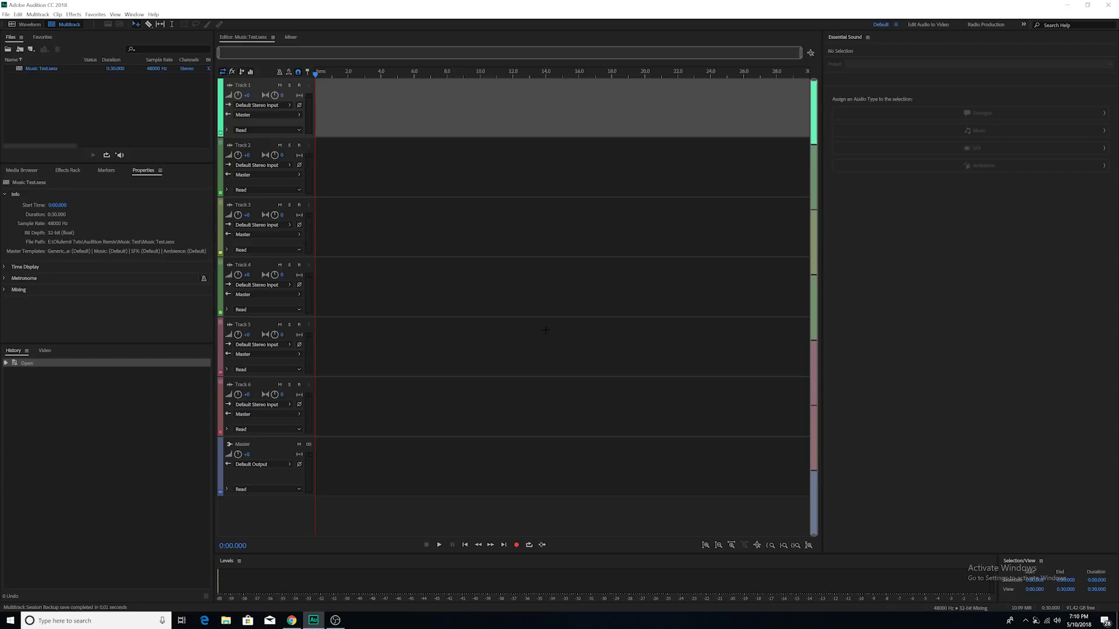
right_click(66, 99)
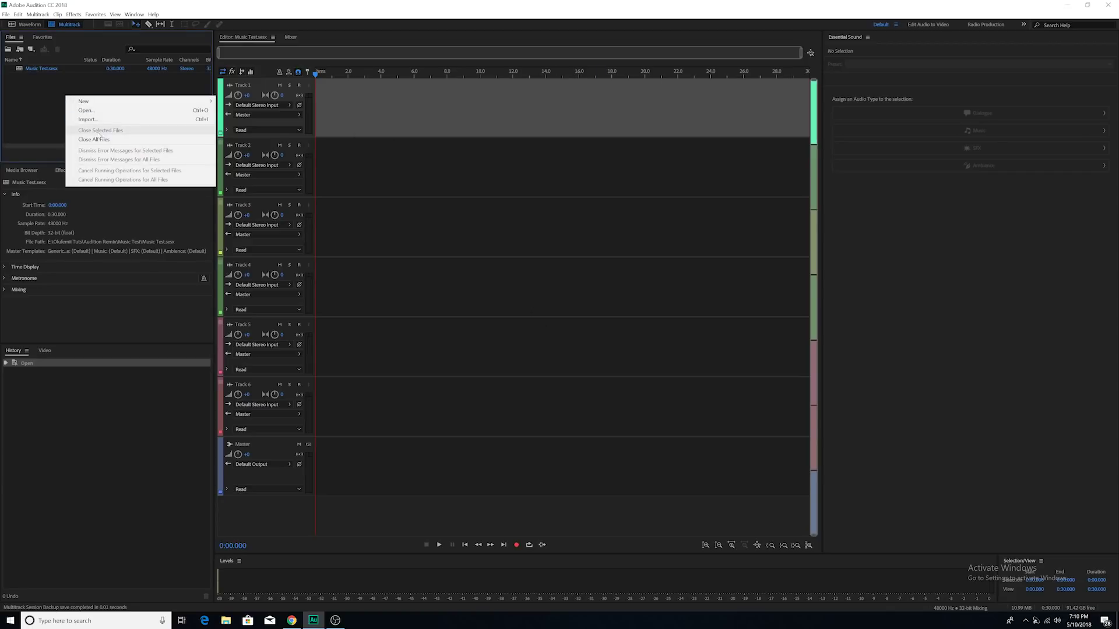
left_click(98, 122)
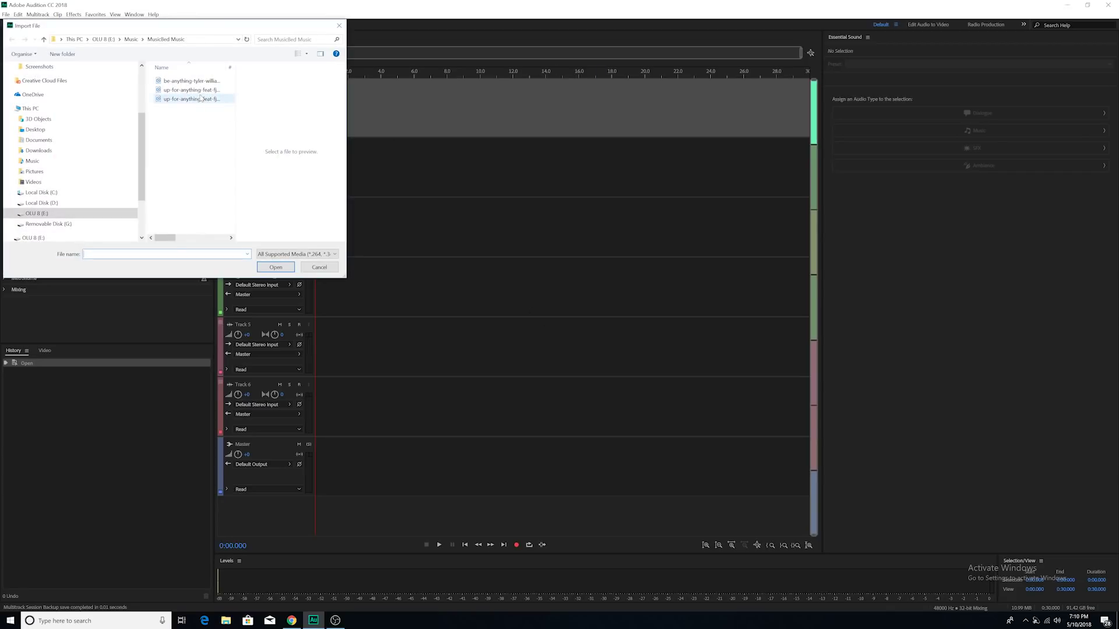
left_click(200, 92)
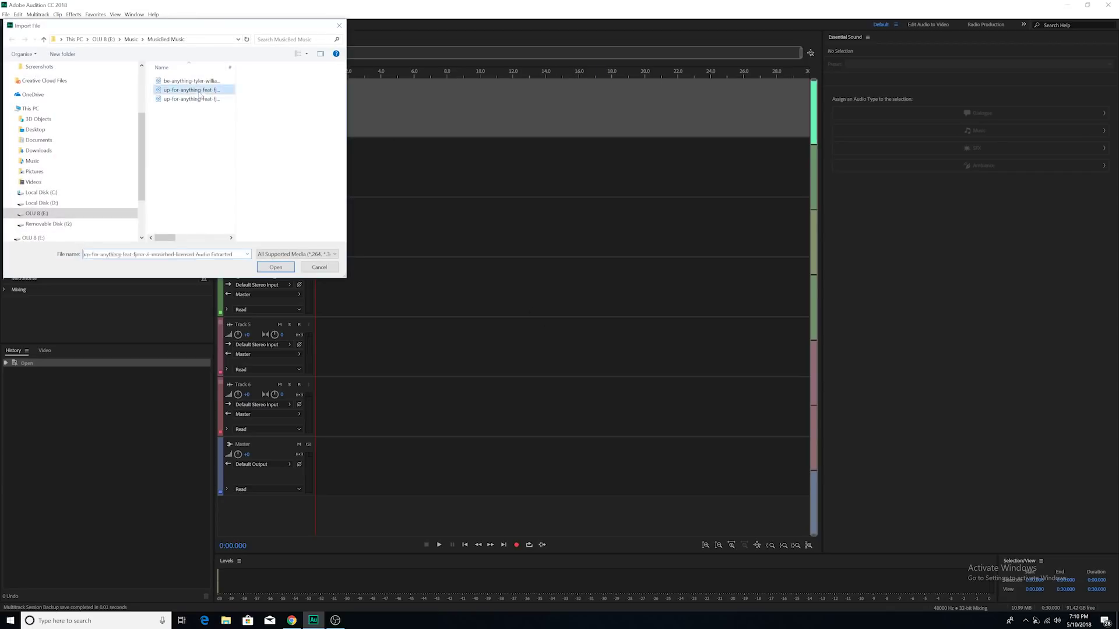
left_click(277, 268)
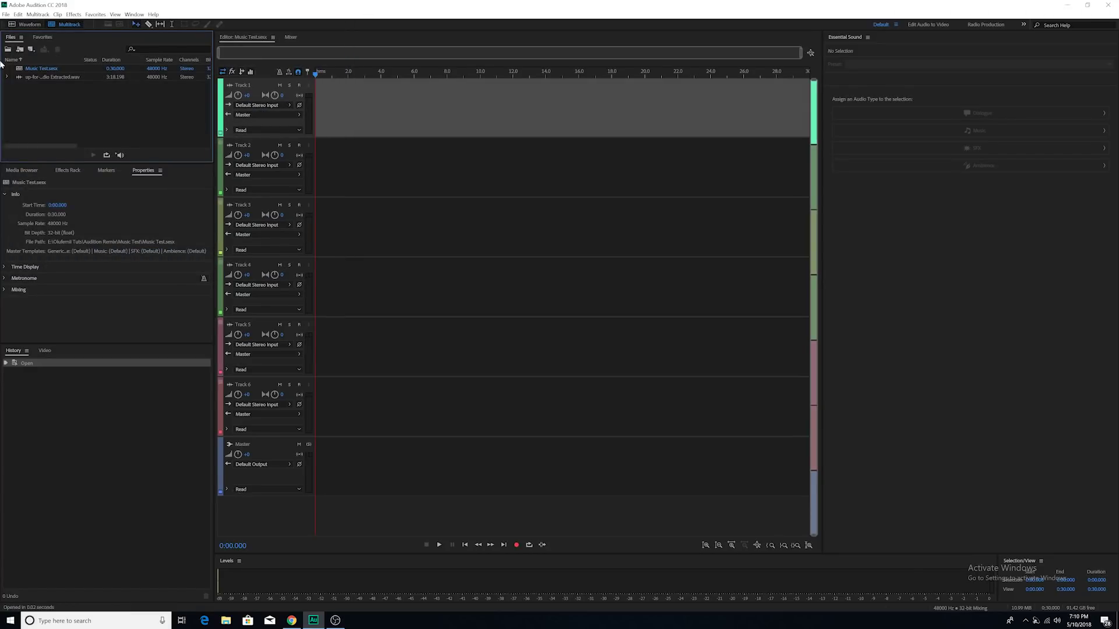
left_click_drag(40, 79, 304, 110)
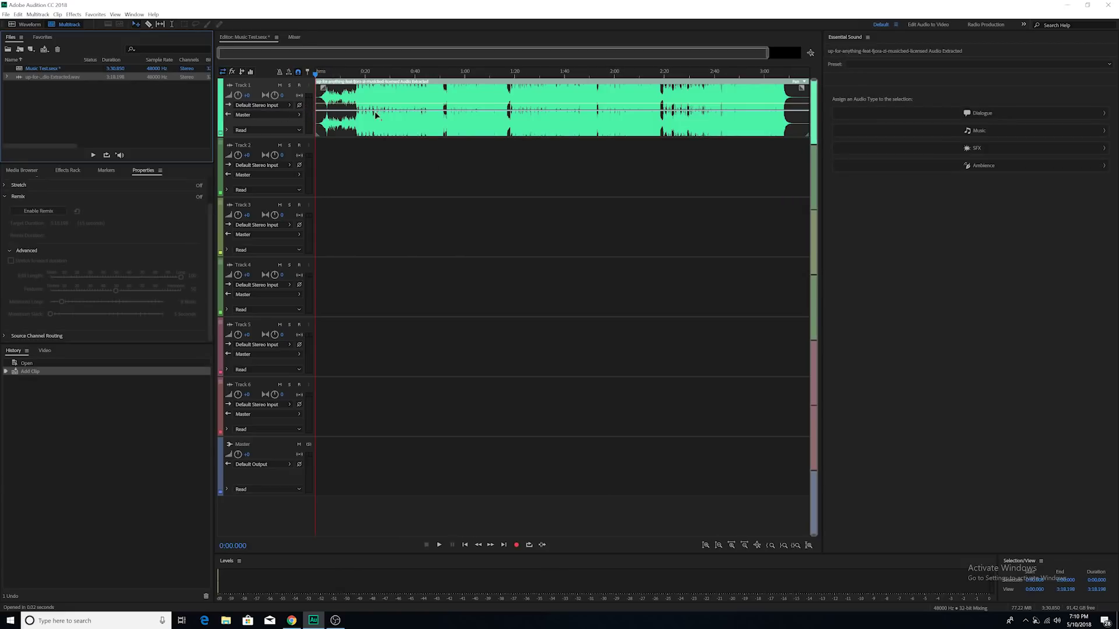
left_click(441, 545)
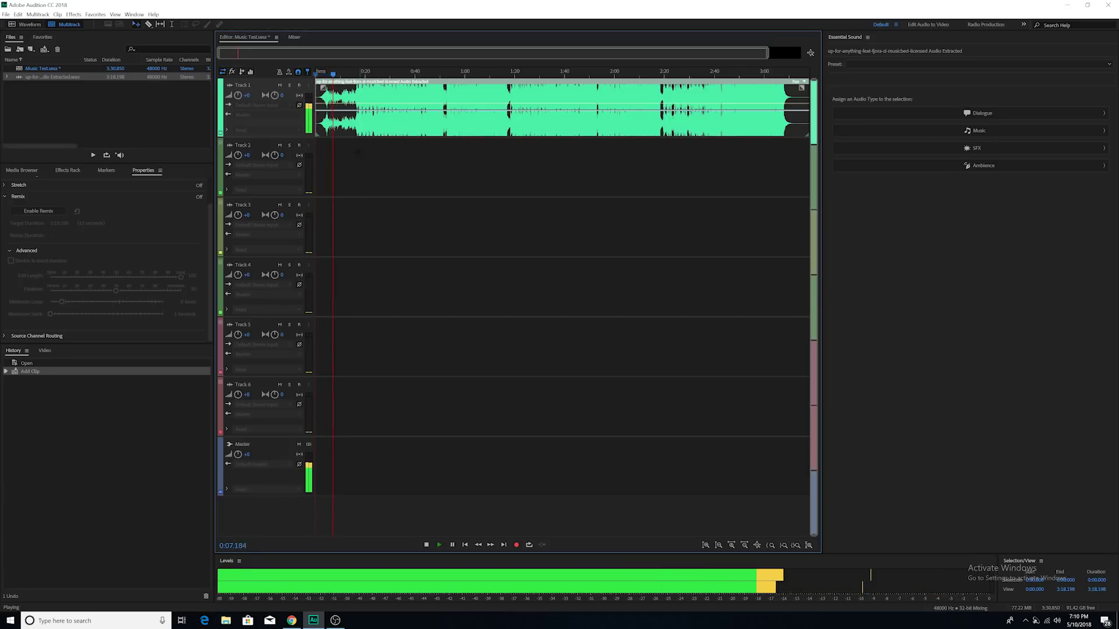
left_click(365, 72)
left_click(434, 73)
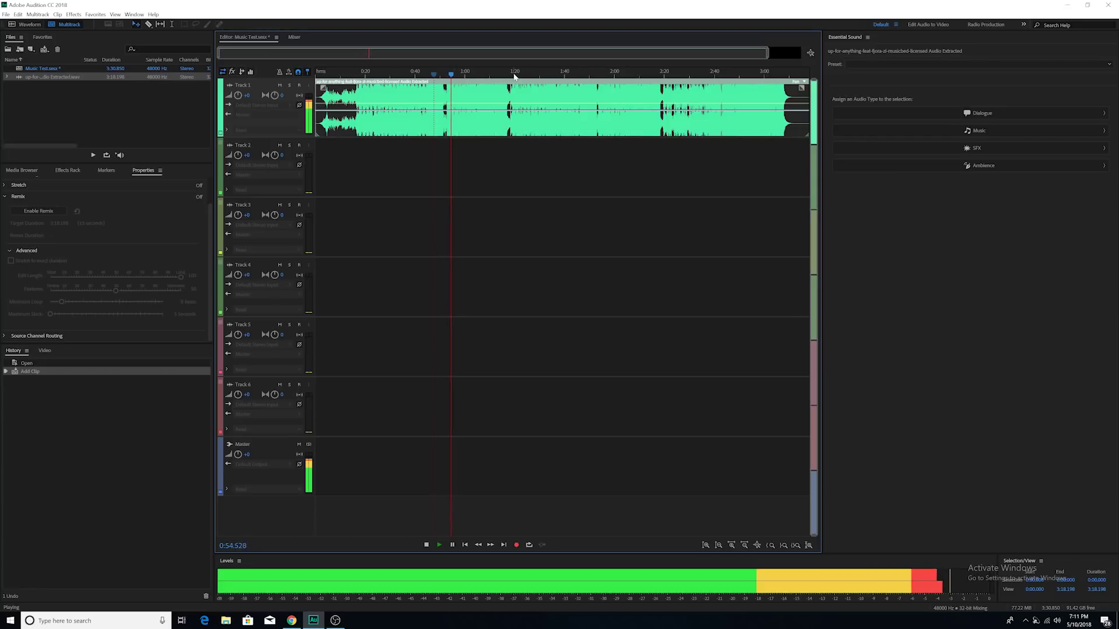
left_click(618, 80)
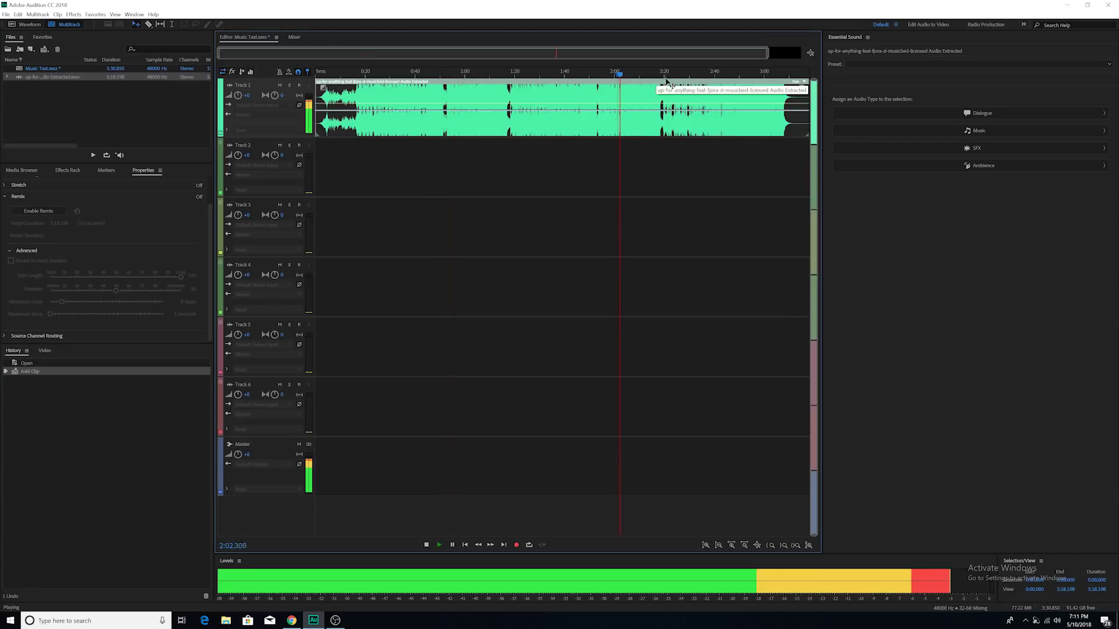
left_click(690, 78)
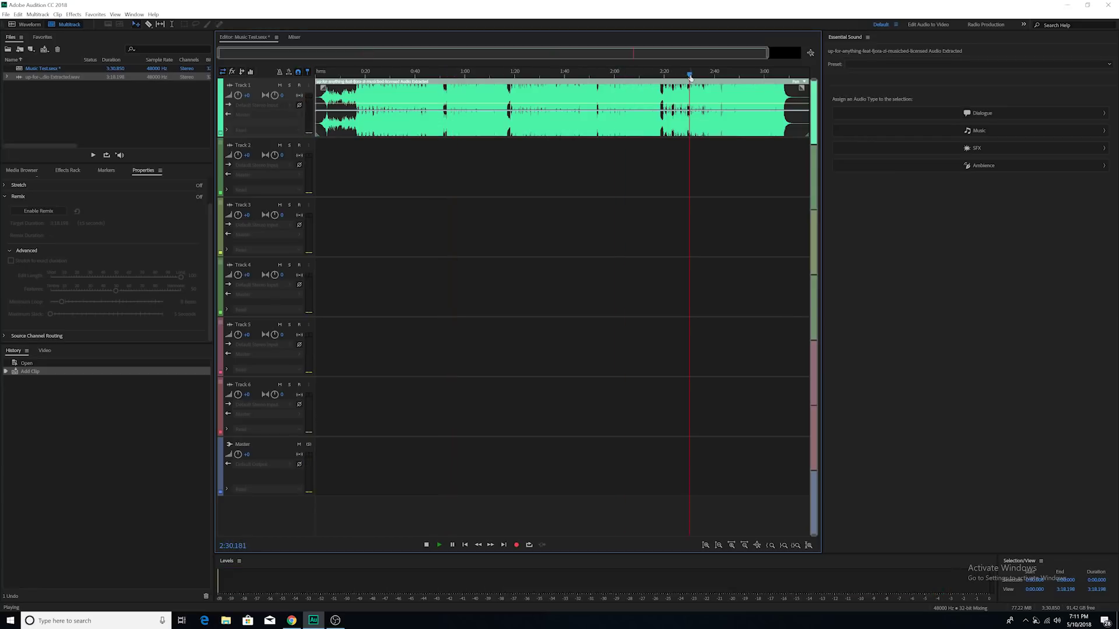
left_click(769, 75)
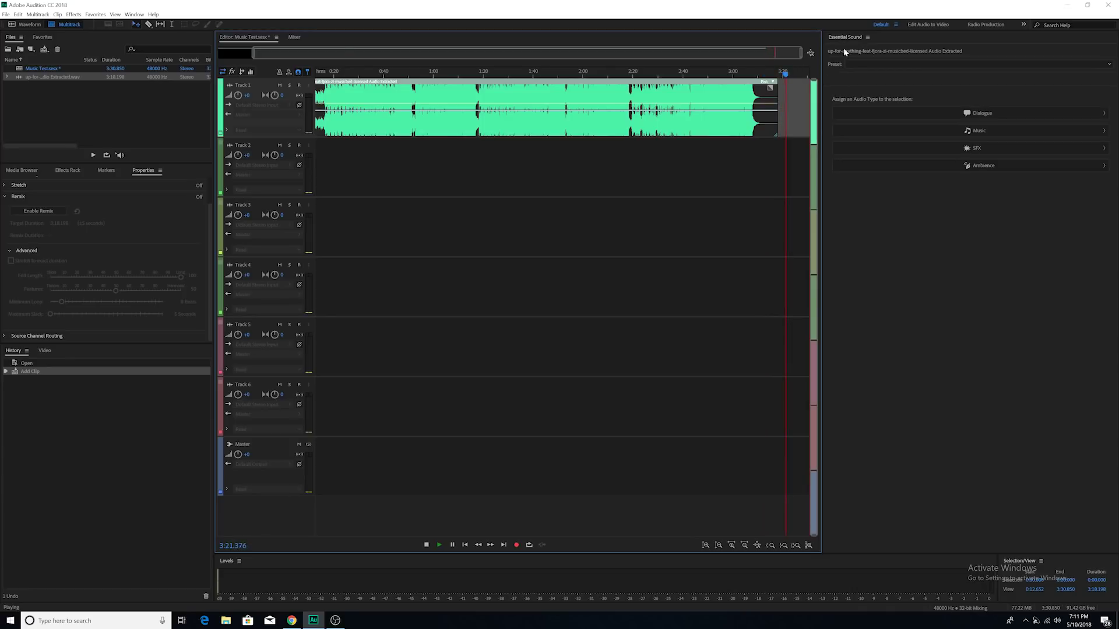
In Essential Sound, tag the song clip as Music, enable Duration and choose the Remix method.
left_click(134, 14)
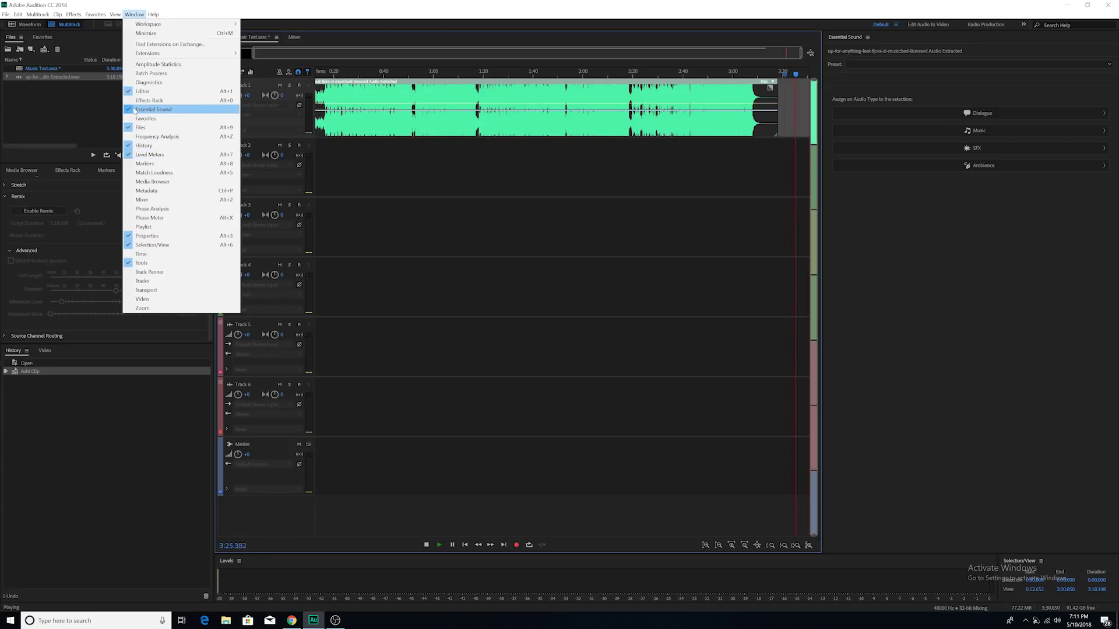
left_click(972, 131)
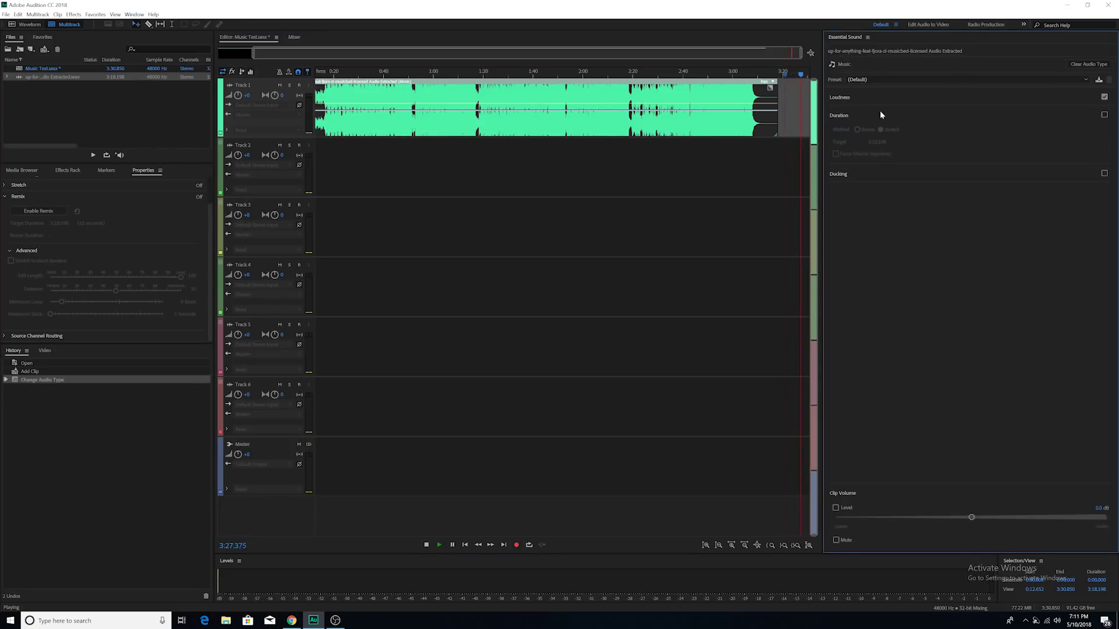
left_click(1104, 116)
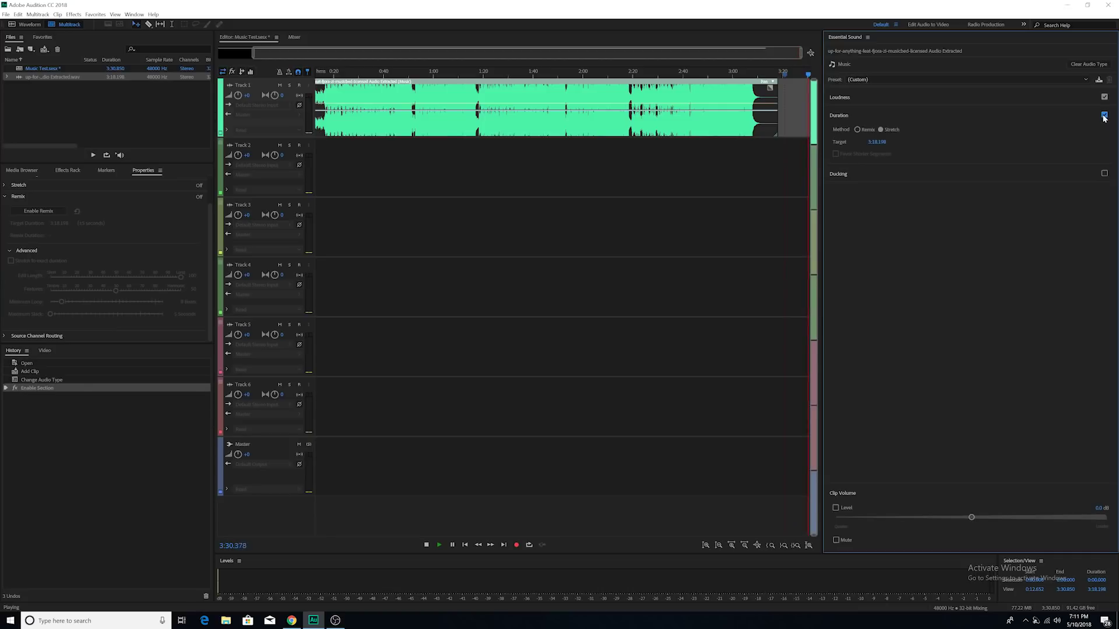
left_click(857, 130)
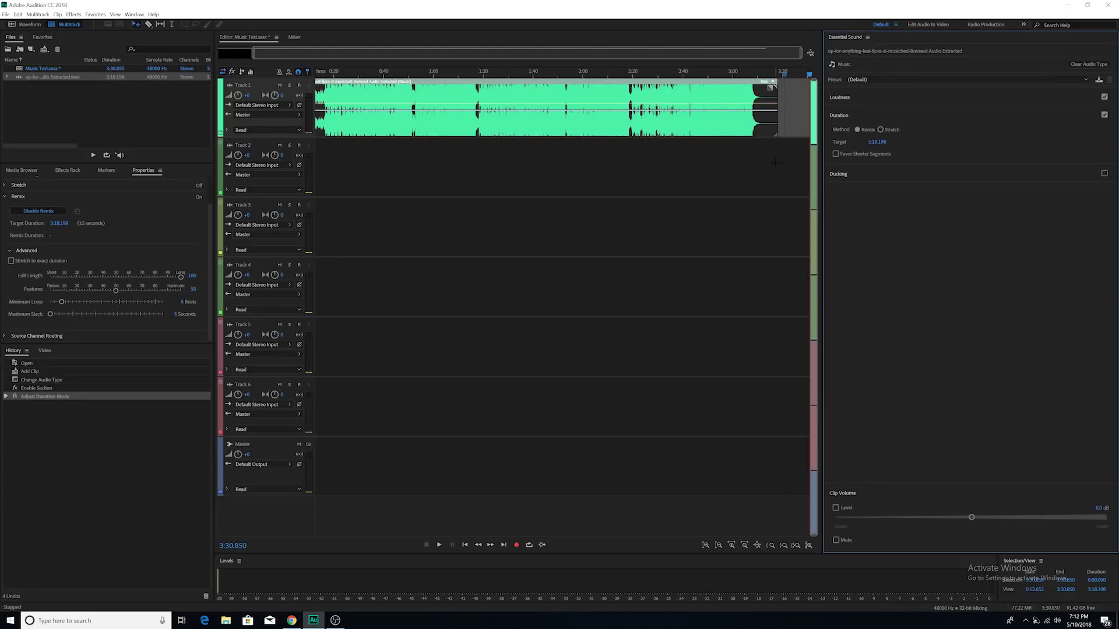
Change the Essential Sound target duration from 3:18.198 to 1:00.000 to remix the clip.
left_click(870, 142)
left_click_drag(889, 143, 879, 143)
type("00")
key("Return")
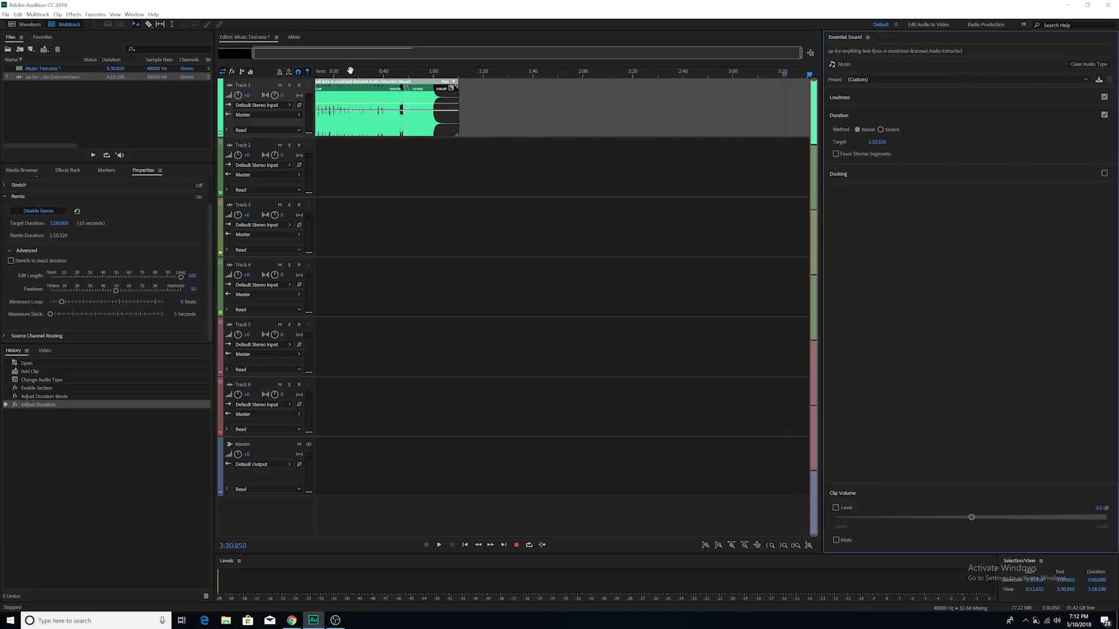
key("Home")
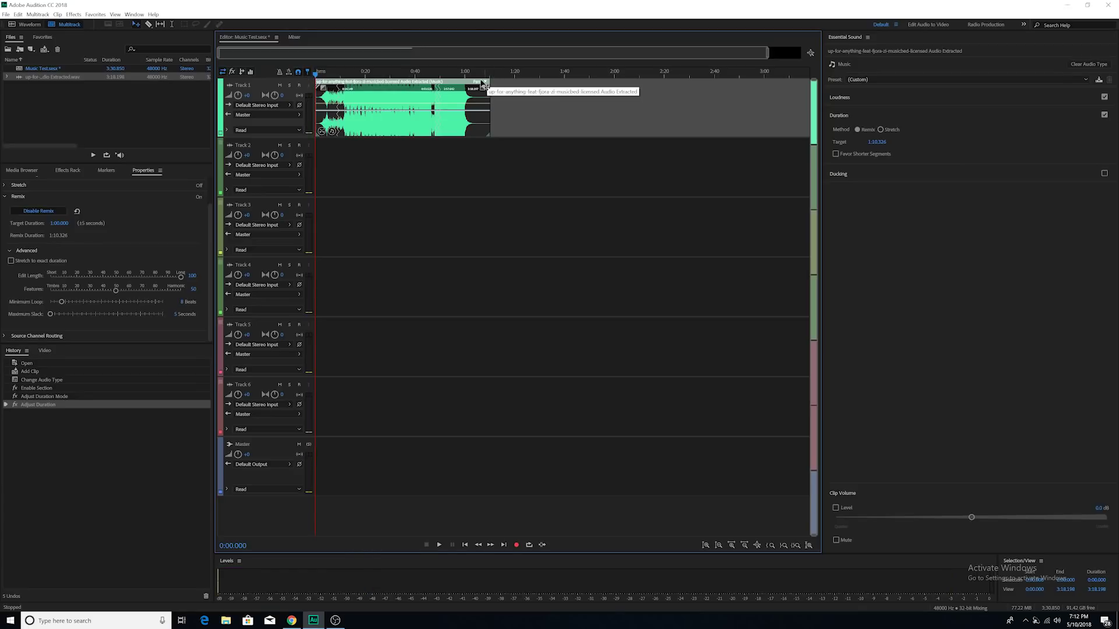
key("space")
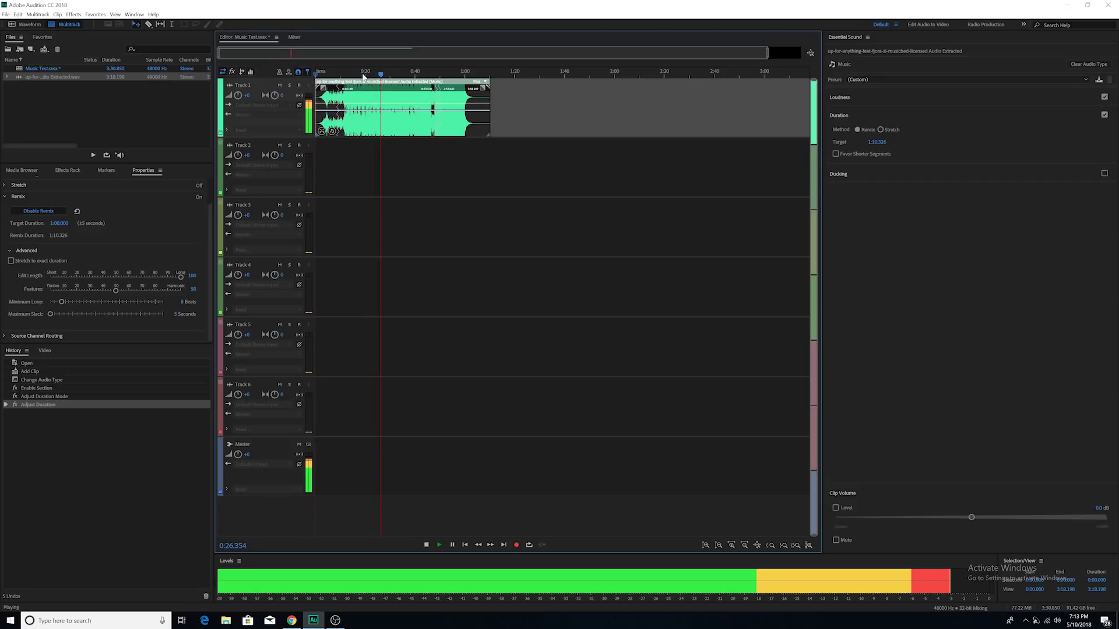
left_click(418, 74)
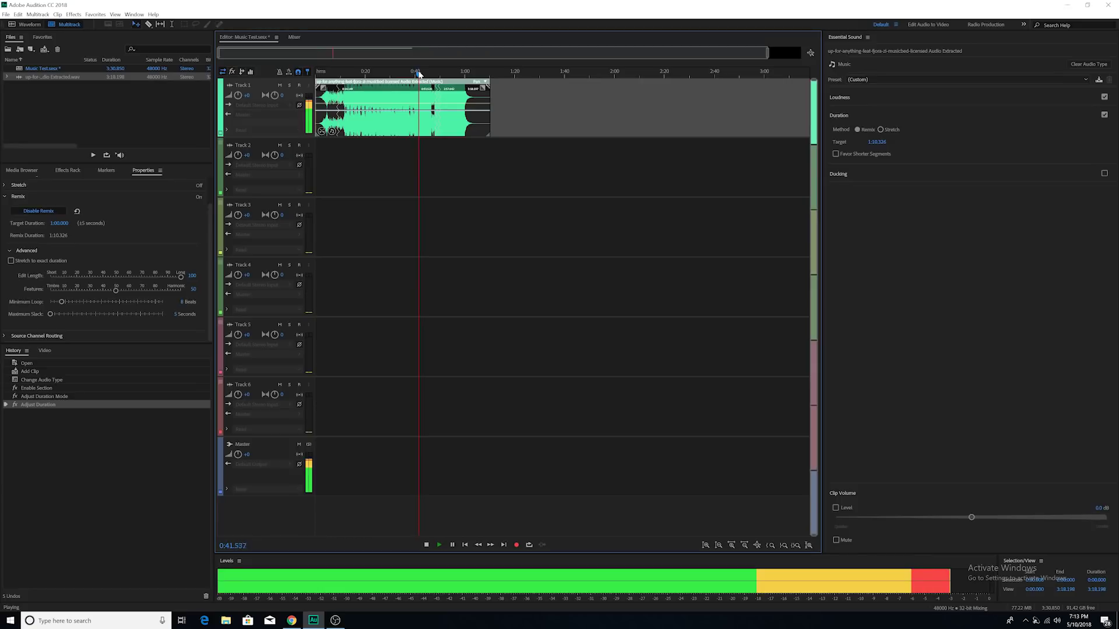
left_click(428, 74)
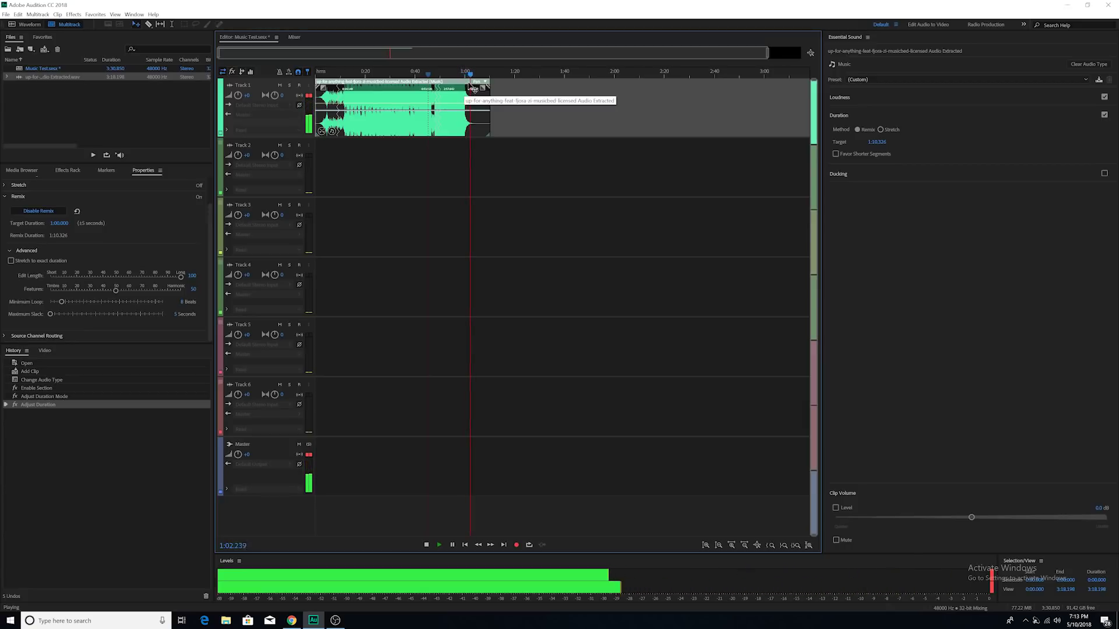
left_click_drag(472, 74, 474, 74)
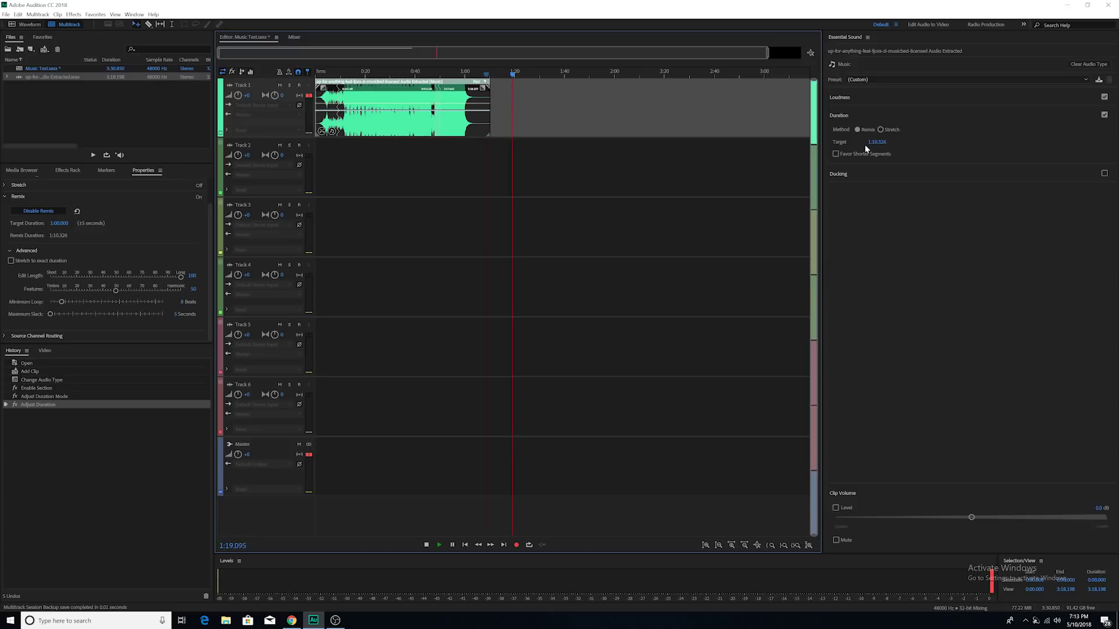
left_click(479, 73)
key("space")
key("space")
left_click_drag(492, 75, 483, 77)
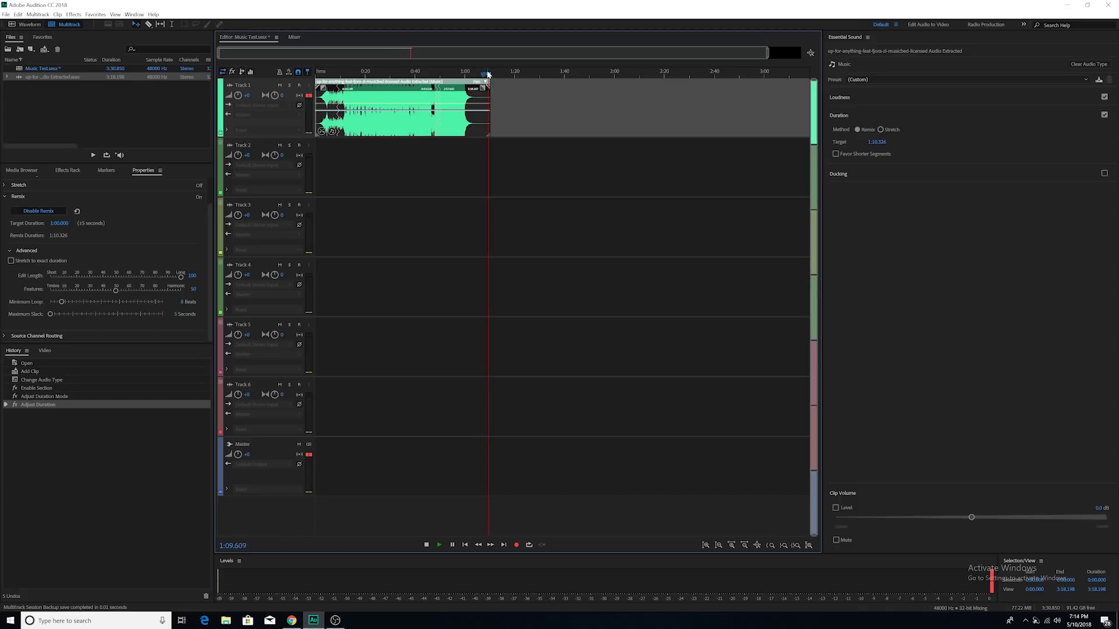
left_click(490, 74)
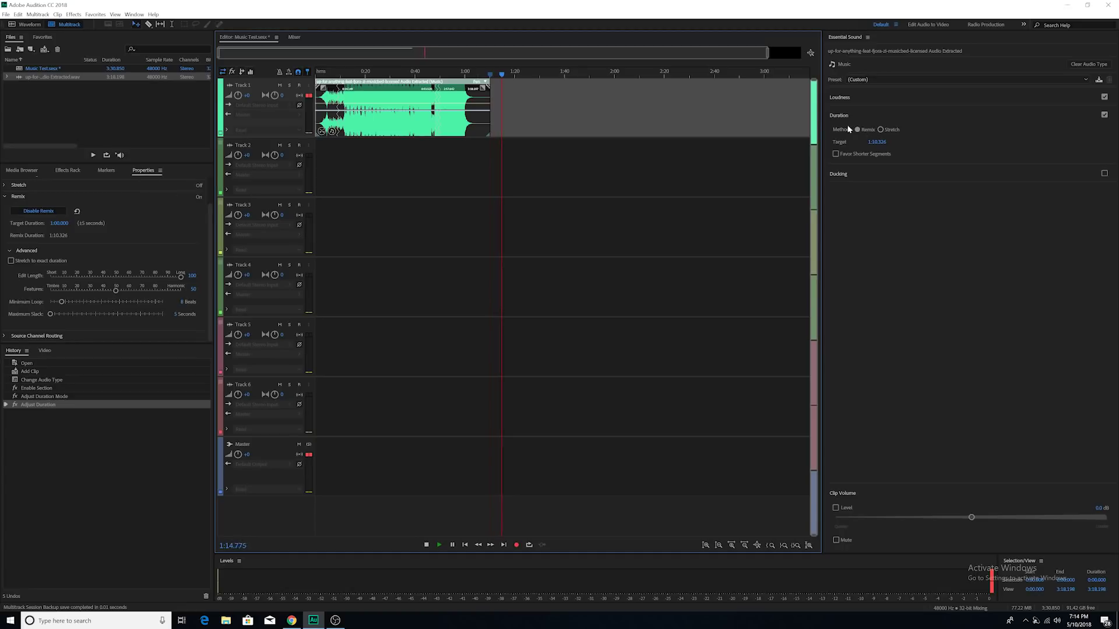
left_click(471, 69)
key("space")
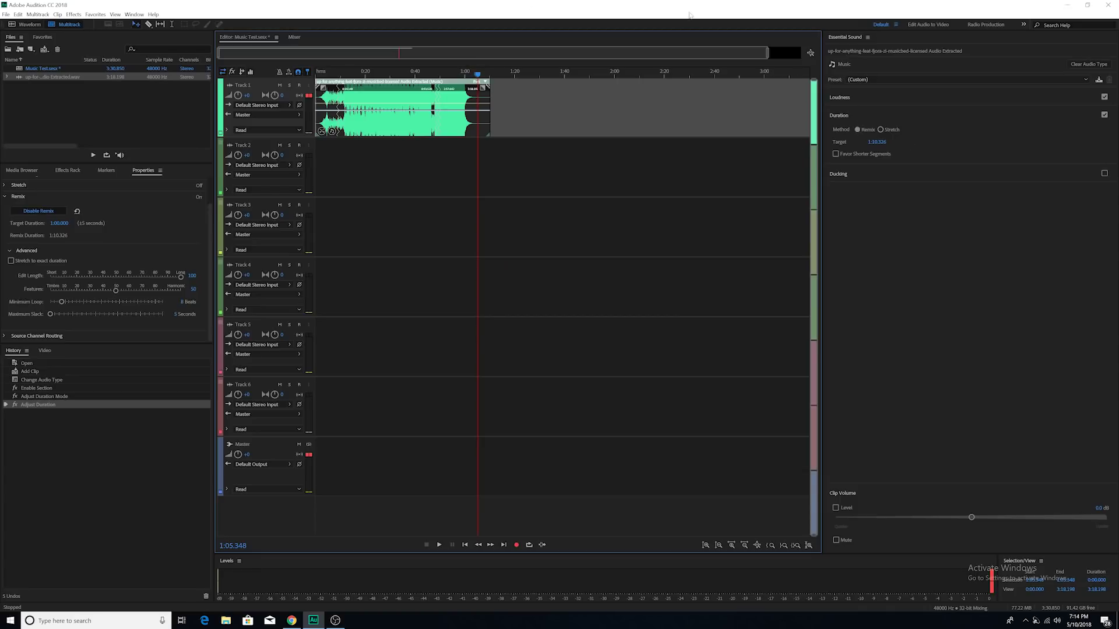
In Properties, reopen the Remix settings and enable Stretch to exact duration for a 1:00.000 clip.
left_click(142, 172)
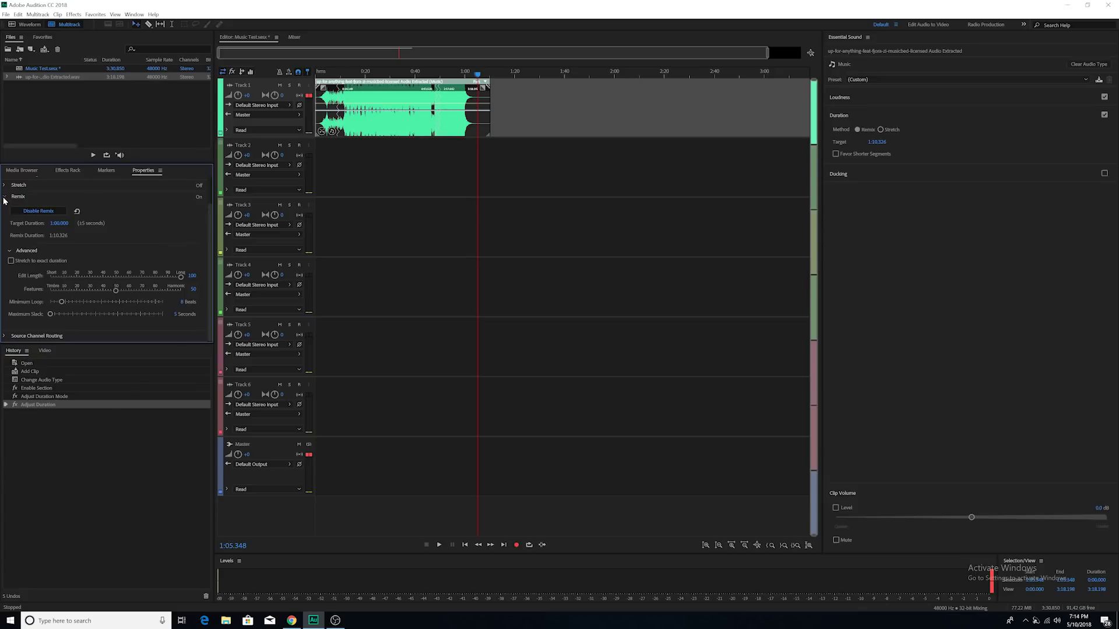
left_click(5, 197)
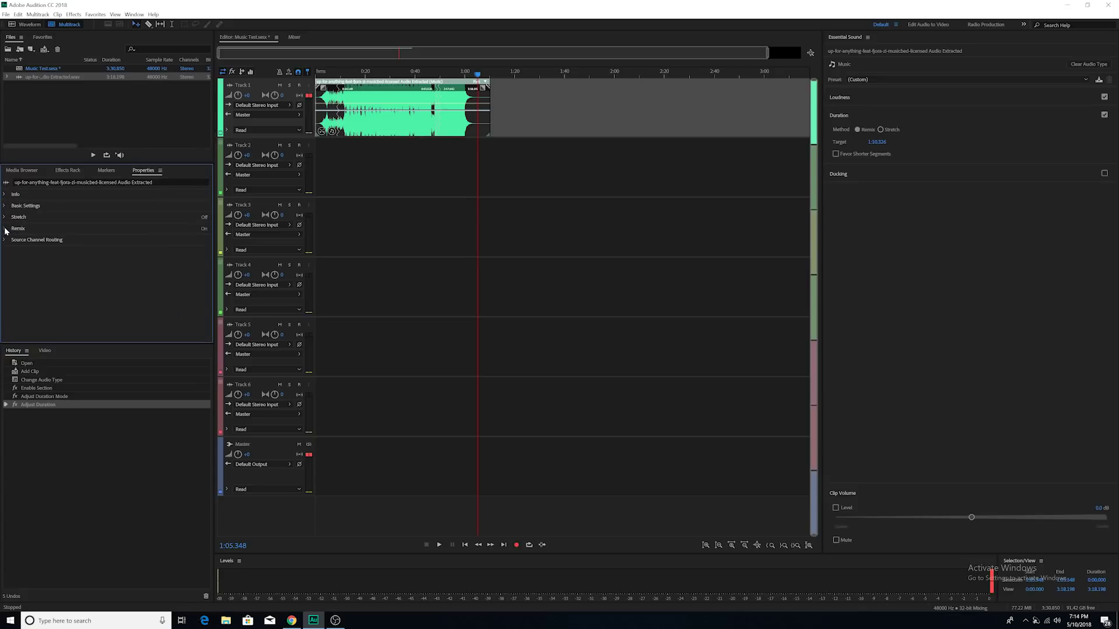
left_click(5, 229)
scroll(116, 254, "down", 1)
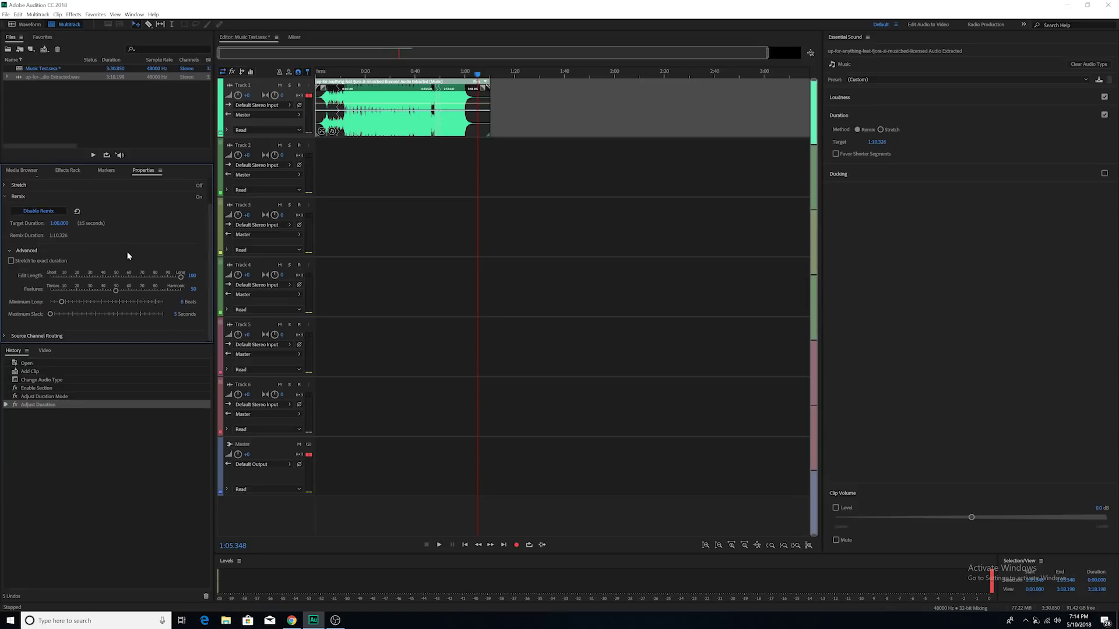
left_click(11, 260)
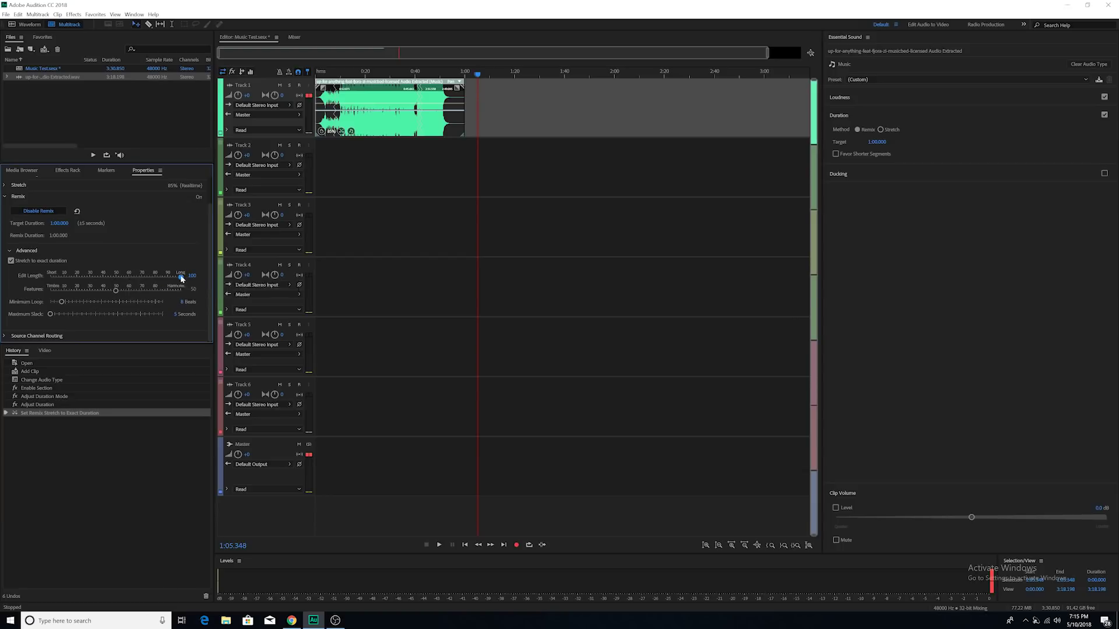
Try the remix Edit Length at 100 and 0, then settle on 100 (Long).
left_click_drag(171, 278, 185, 279)
left_click_drag(98, 276, 50, 277)
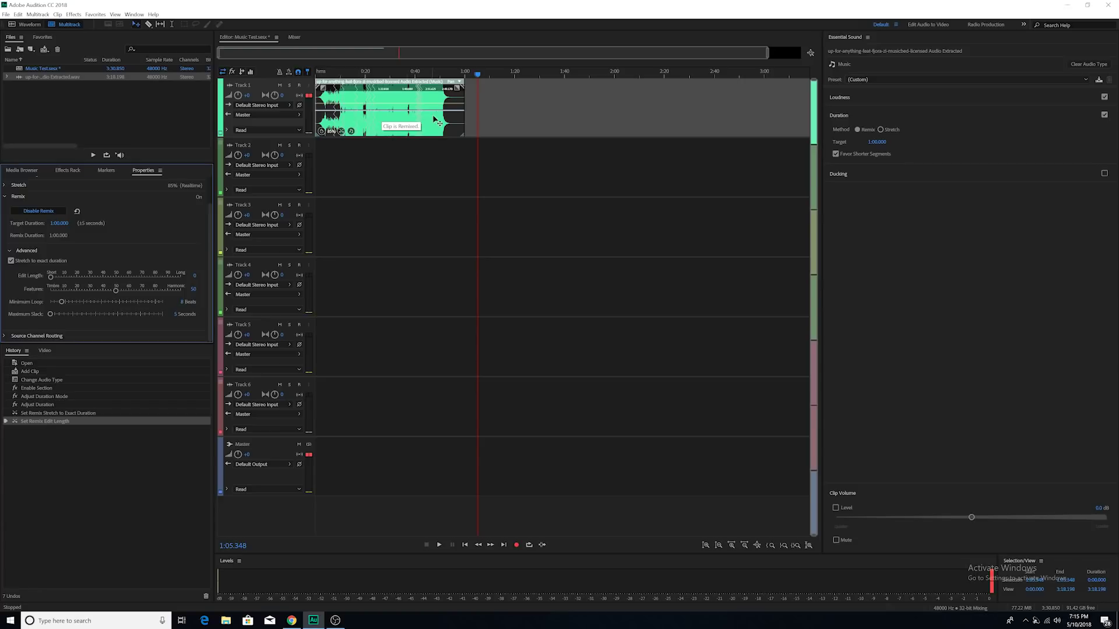
left_click(181, 276)
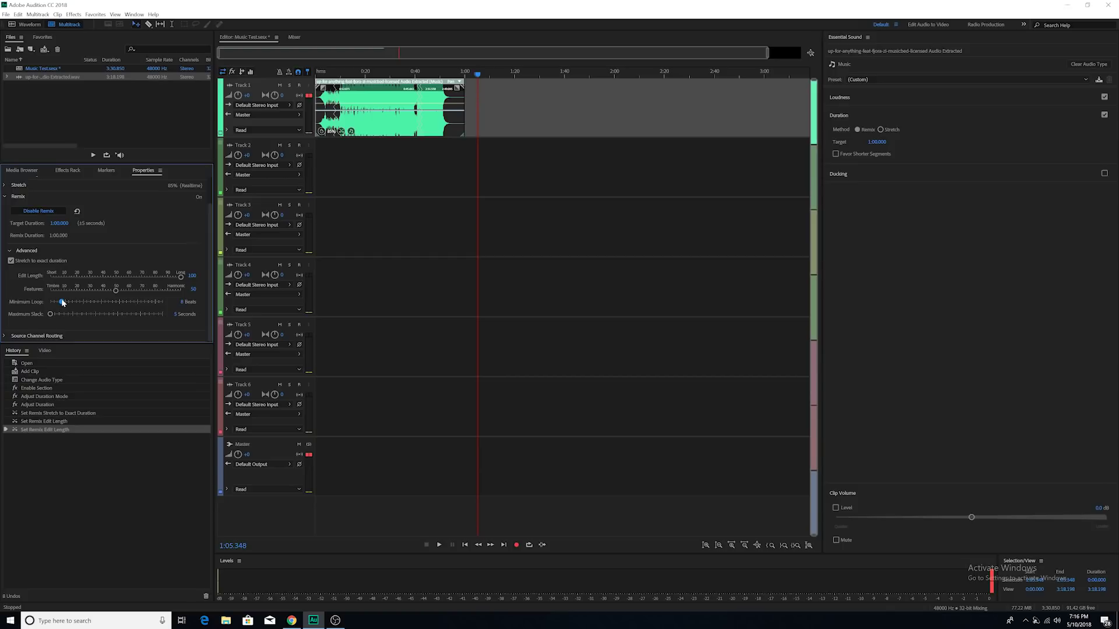
Set Minimum Loop to 6 Beats after trying 64 and 36; keep Maximum Slack at 5 Seconds.
left_click_drag(183, 307, 183, 308)
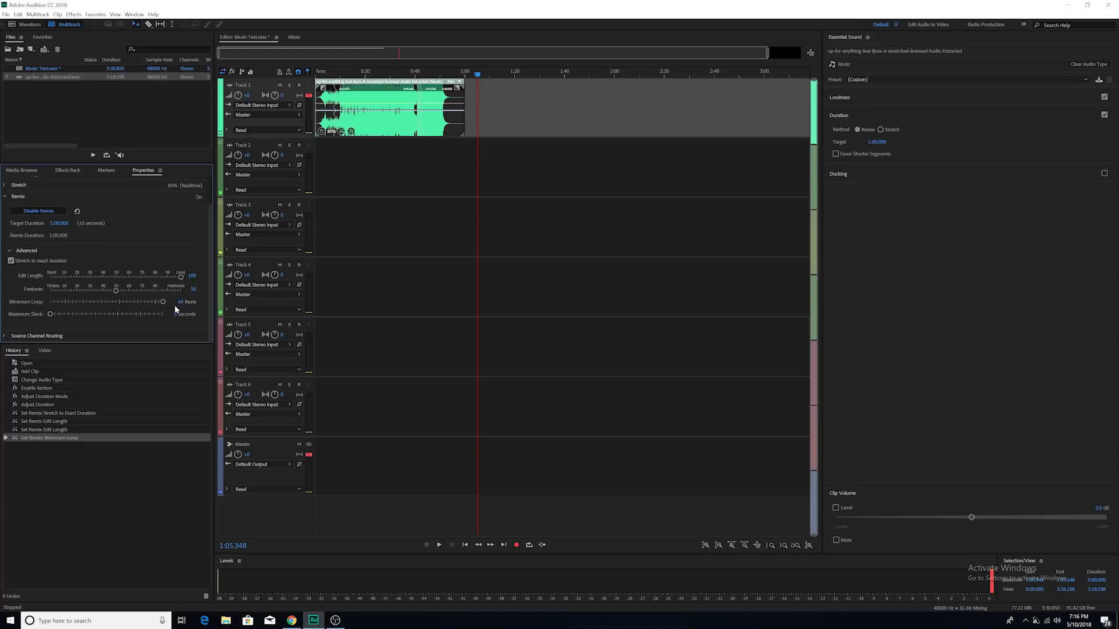
left_click_drag(163, 302, 40, 301)
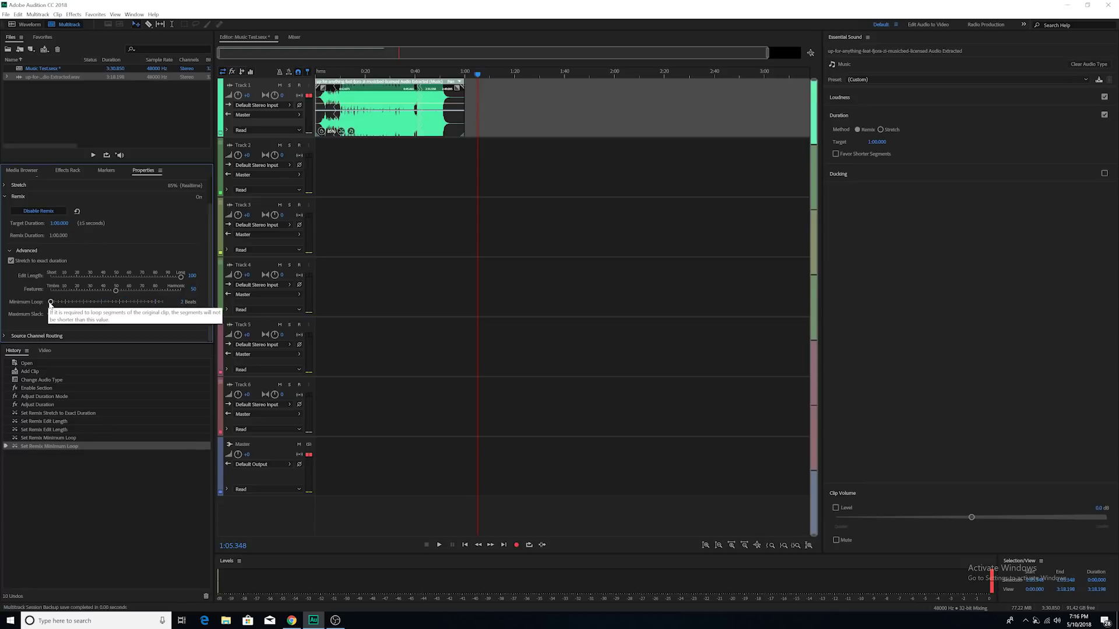
left_click_drag(51, 302, 58, 301)
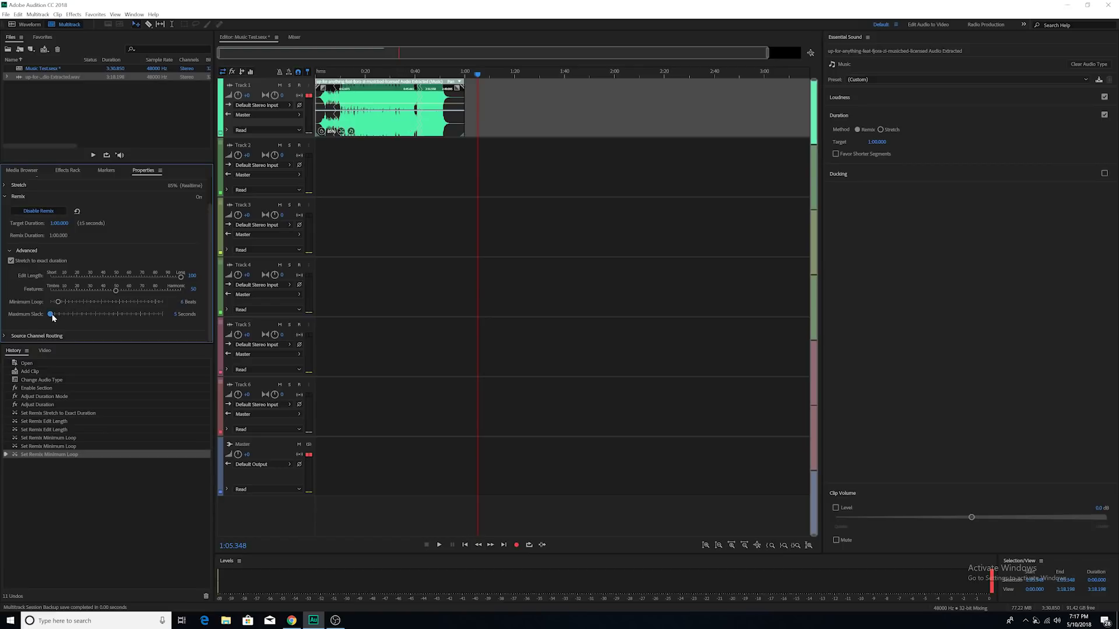
left_click_drag(52, 315, 112, 315)
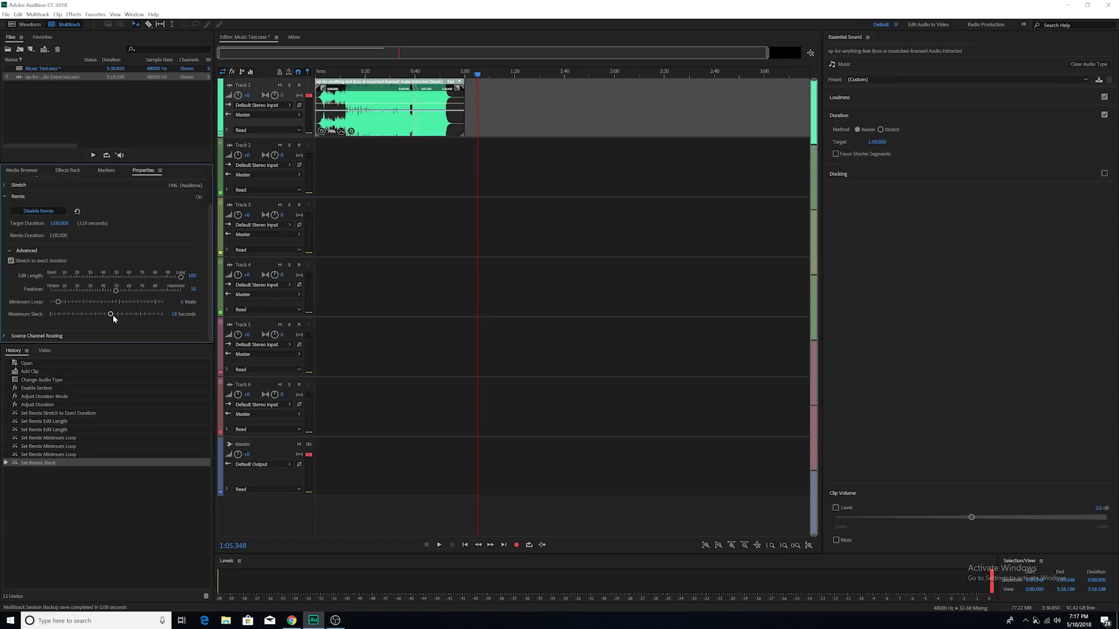
left_click_drag(118, 315, 50, 314)
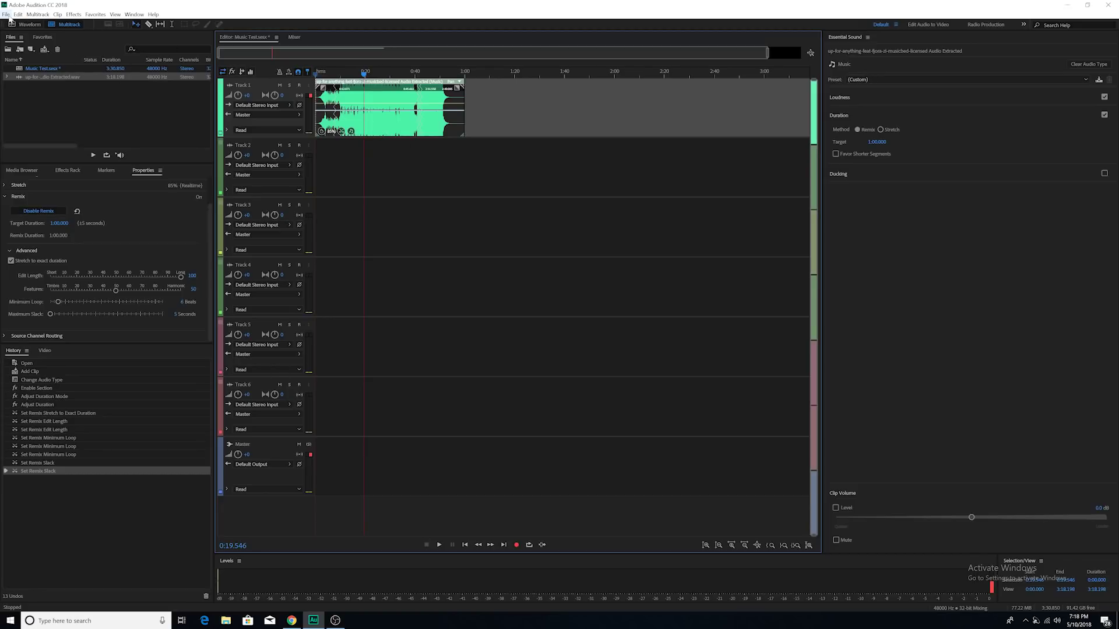
Export the session to Adobe Premiere Pro with 'Open in Adobe Premiere Pro' kept on.
left_click(7, 15)
mouse_move(63, 169)
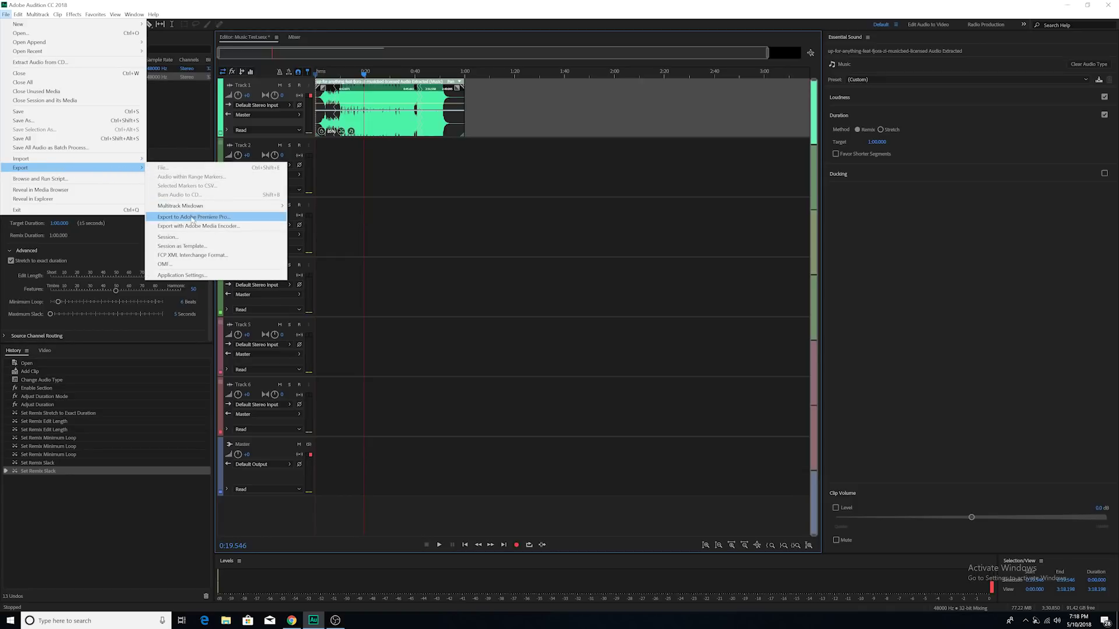
left_click(192, 218)
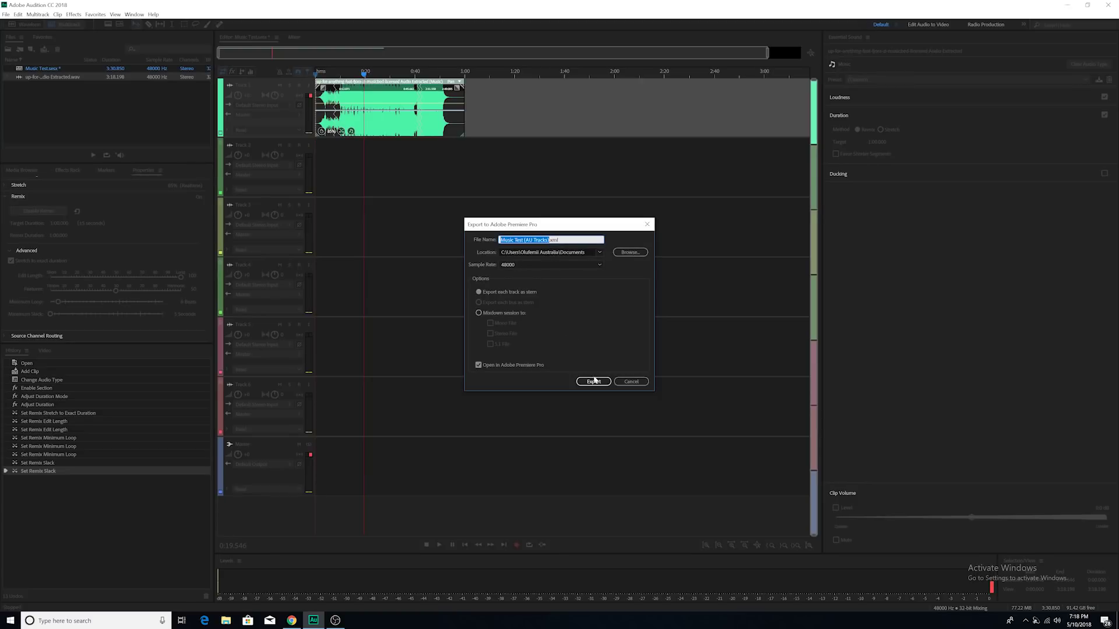
left_click(594, 381)
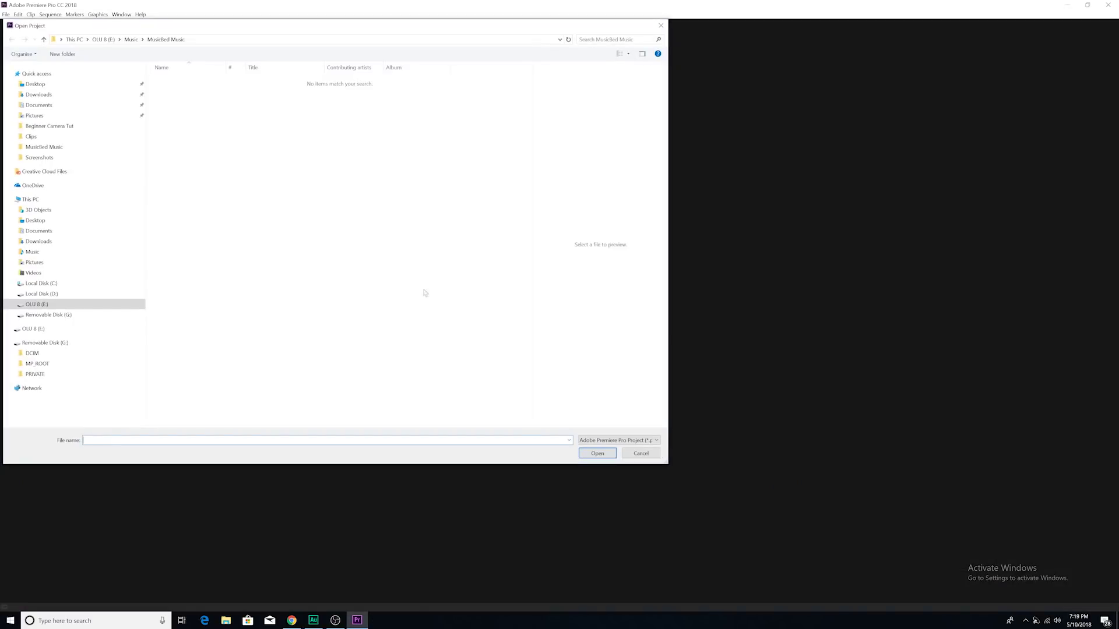
Browse to the Lens Distortions Tut folder and open the Lens Distortion Tut project.
left_click(142, 39)
key("Down")
key("Up")
key("Up")
key("Return")
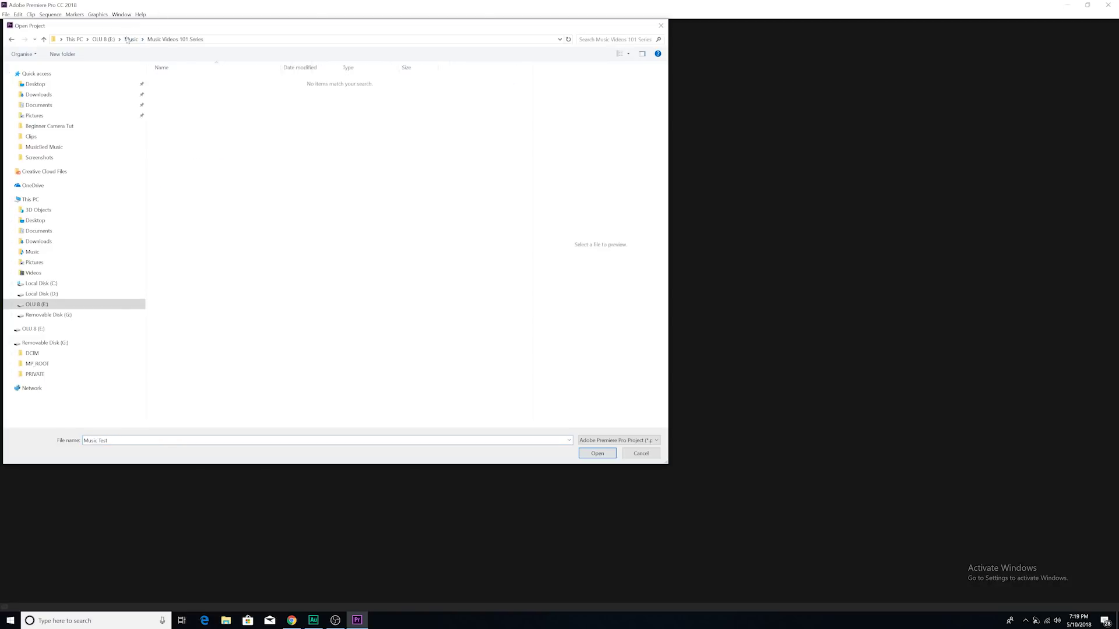
left_click(120, 39)
left_click(175, 138)
double_click(175, 88)
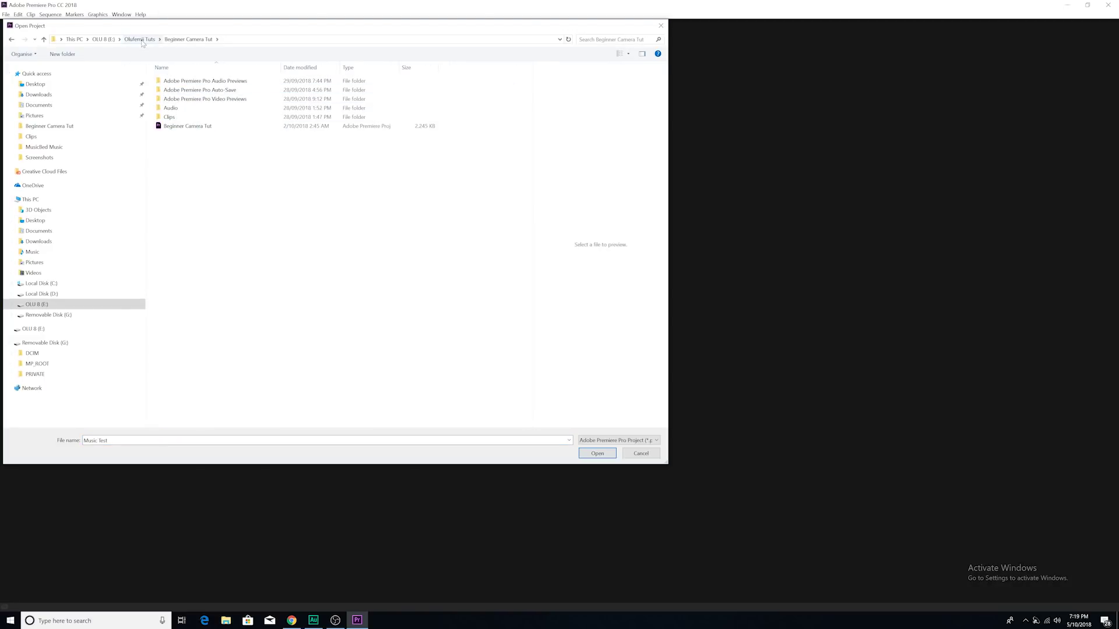
left_click(142, 40)
left_click(184, 118)
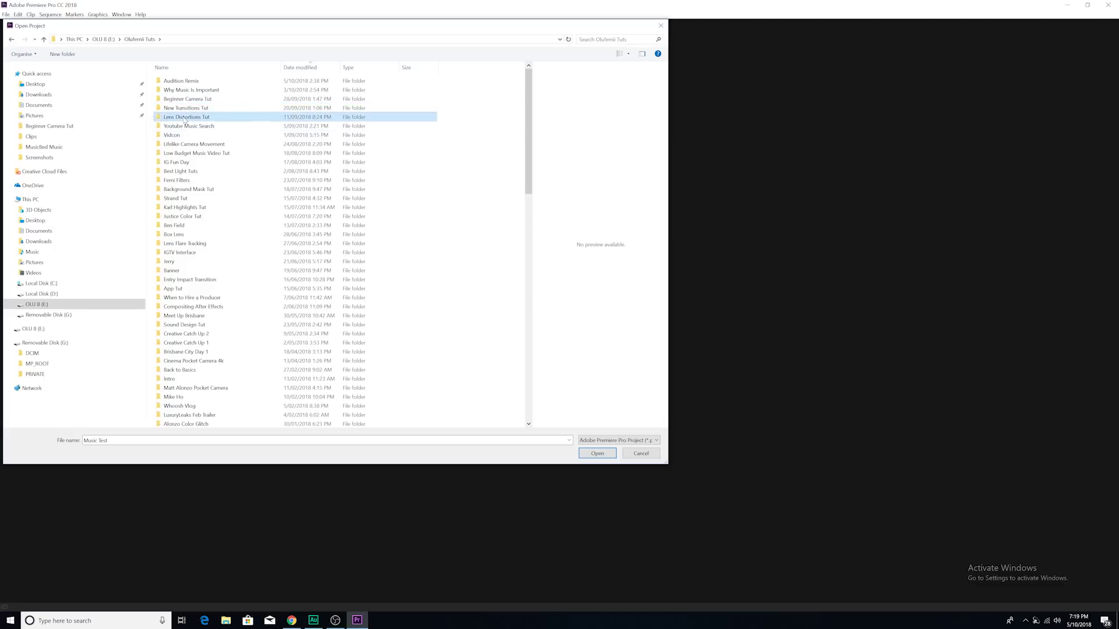
double_click(184, 118)
double_click(201, 160)
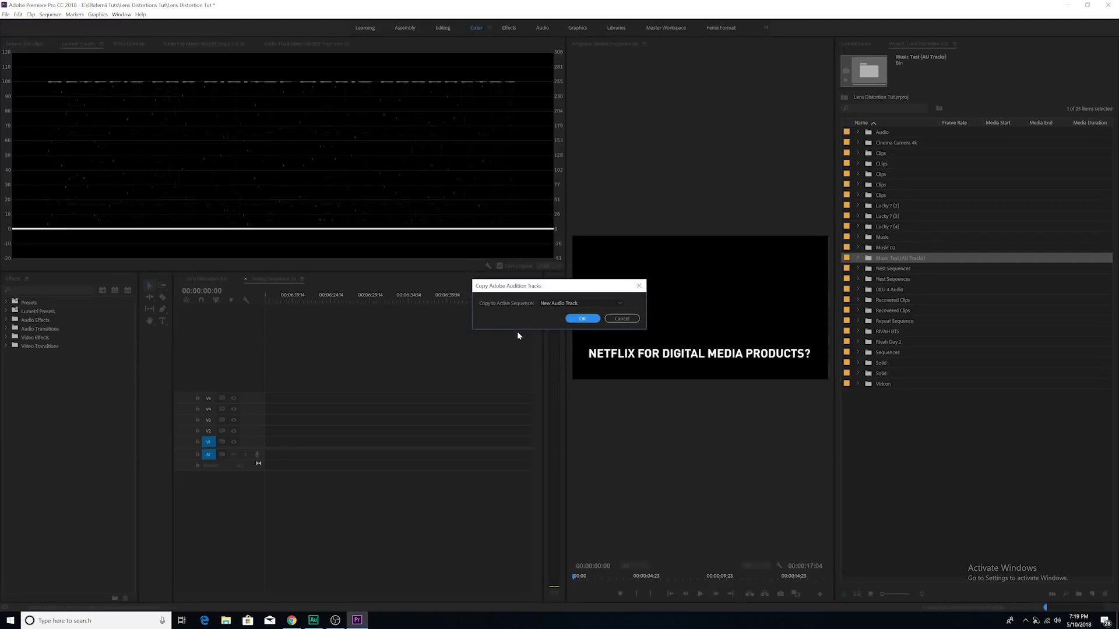
Copy the Audition tracks to a new audio track, open the Music Test (AU Tracks) sequence and load Track1.
left_click(582, 319)
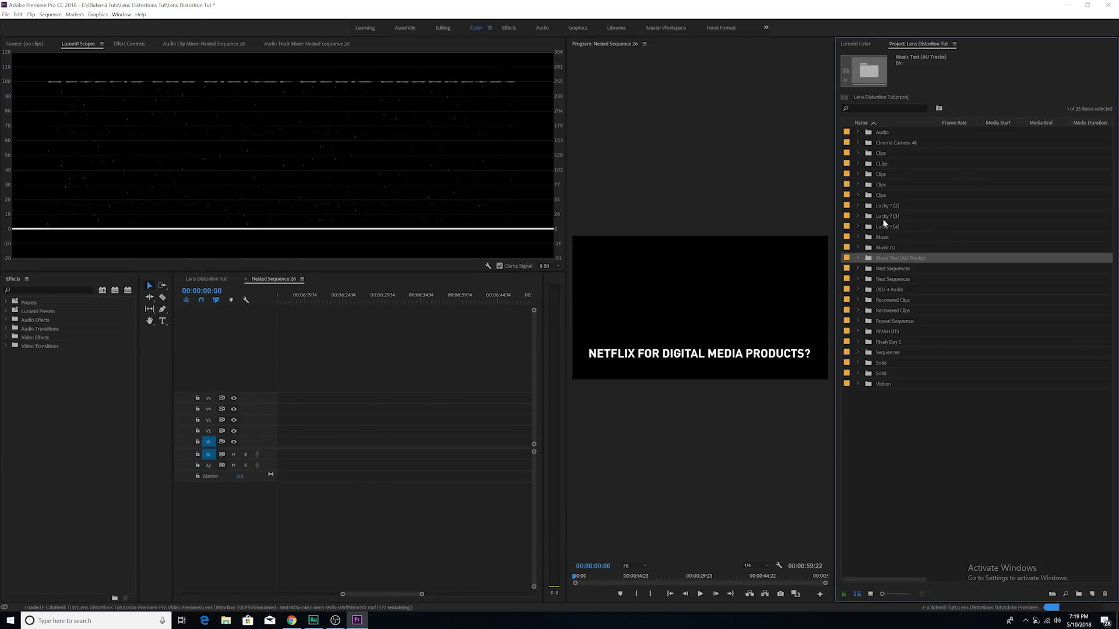
left_click(858, 257)
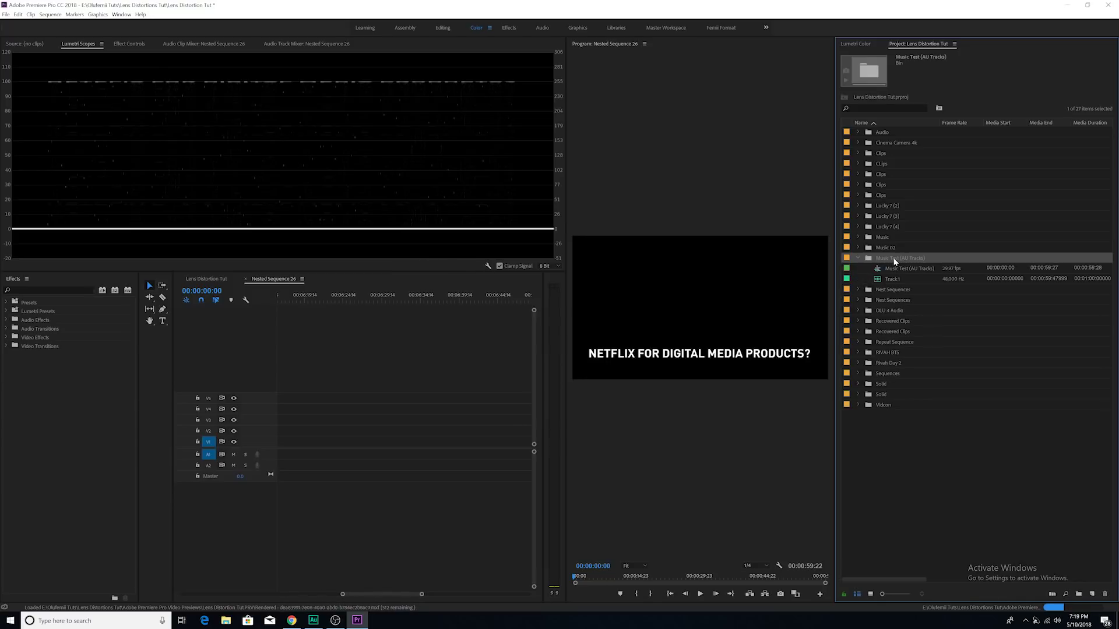
double_click(879, 270)
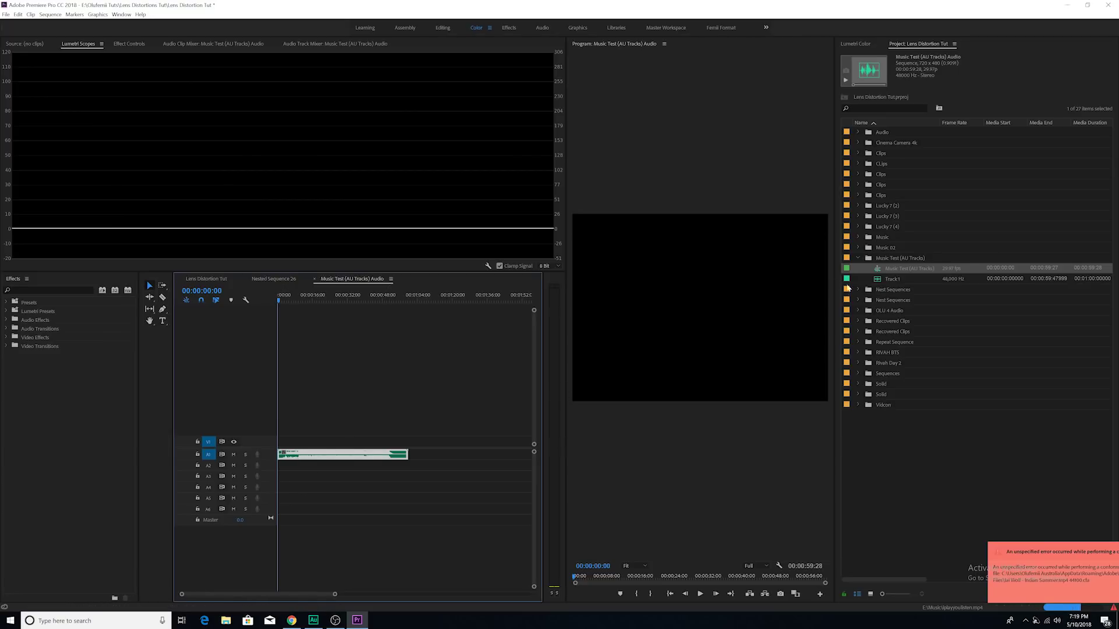
double_click(887, 280)
Play the sequence from near its start, then play Track1 in the source view.
left_click(236, 312)
key("space")
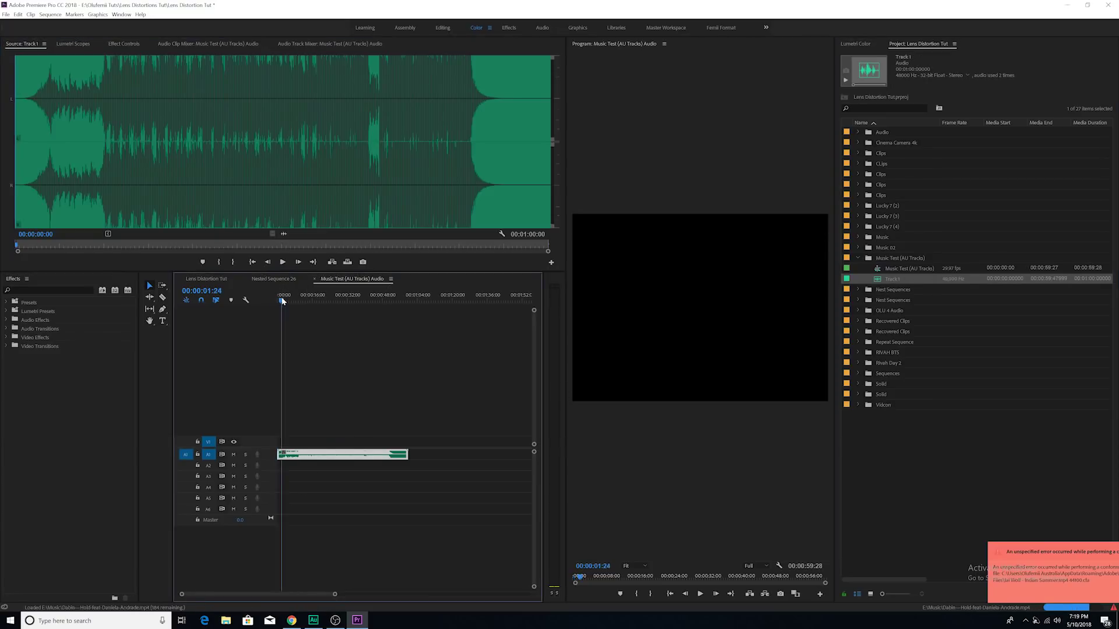
left_click(283, 262)
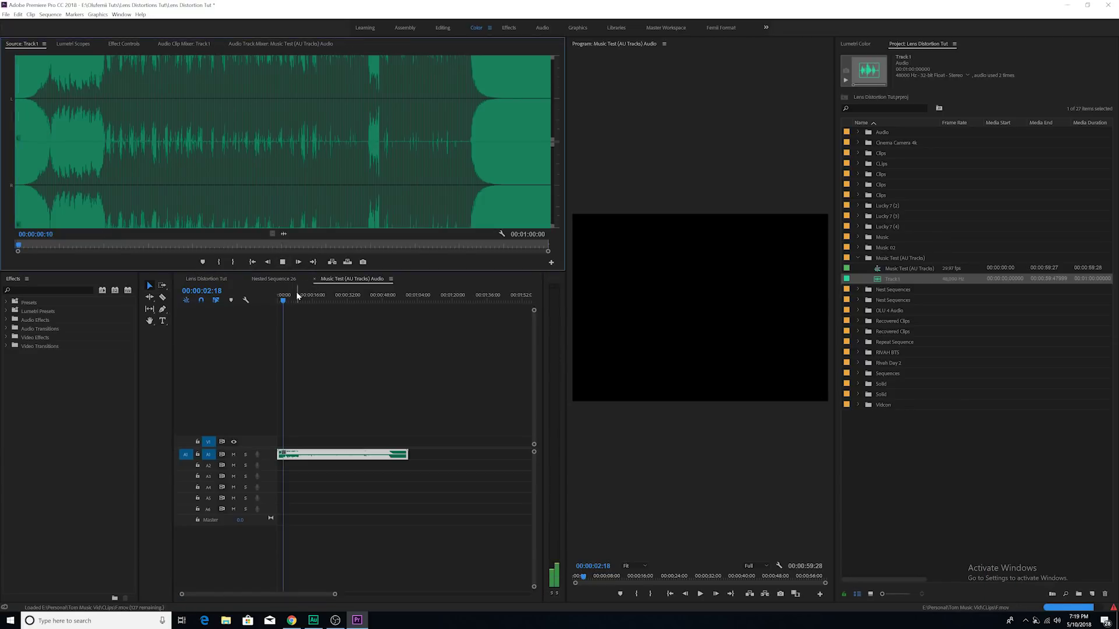